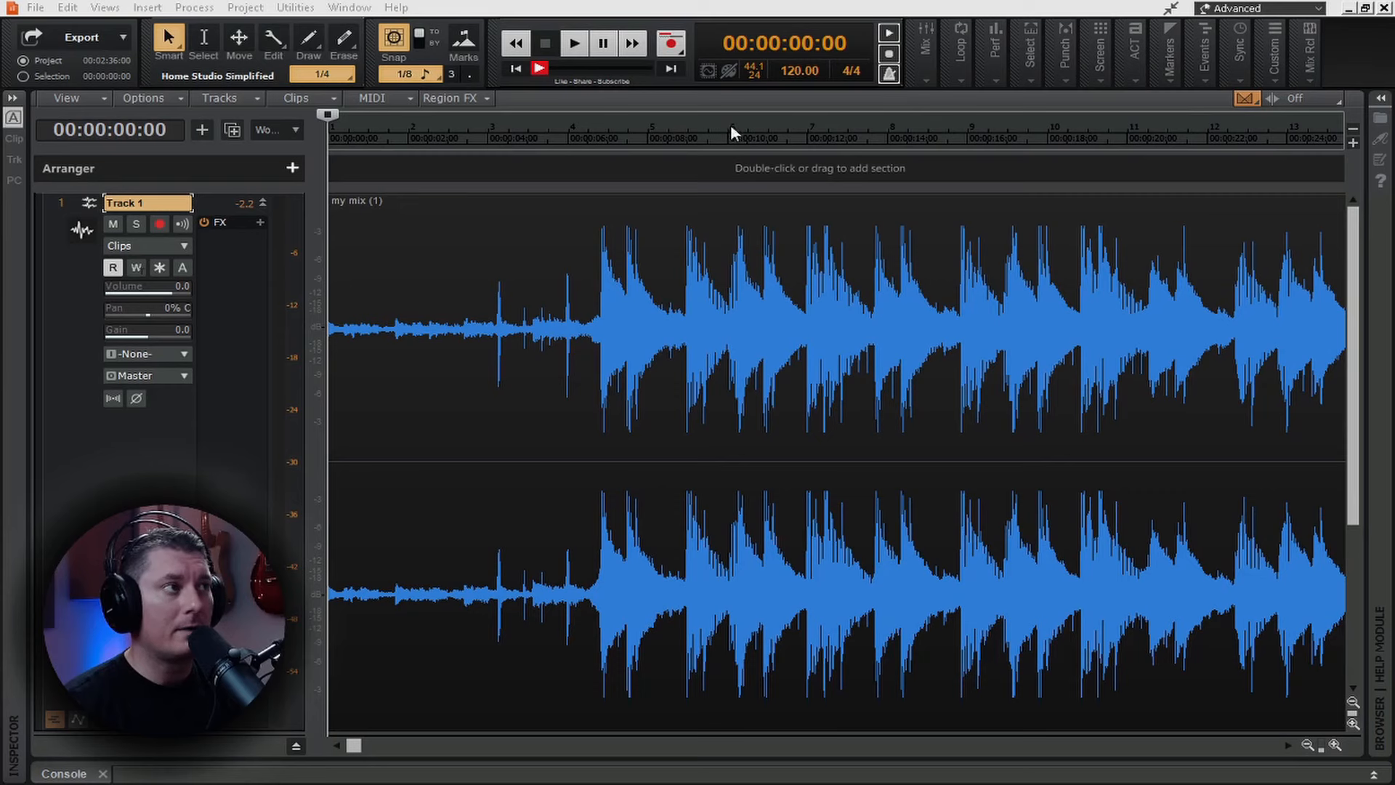
# Step: Play the full mix and look through the imported stem tracks
pyautogui.click(578, 44)
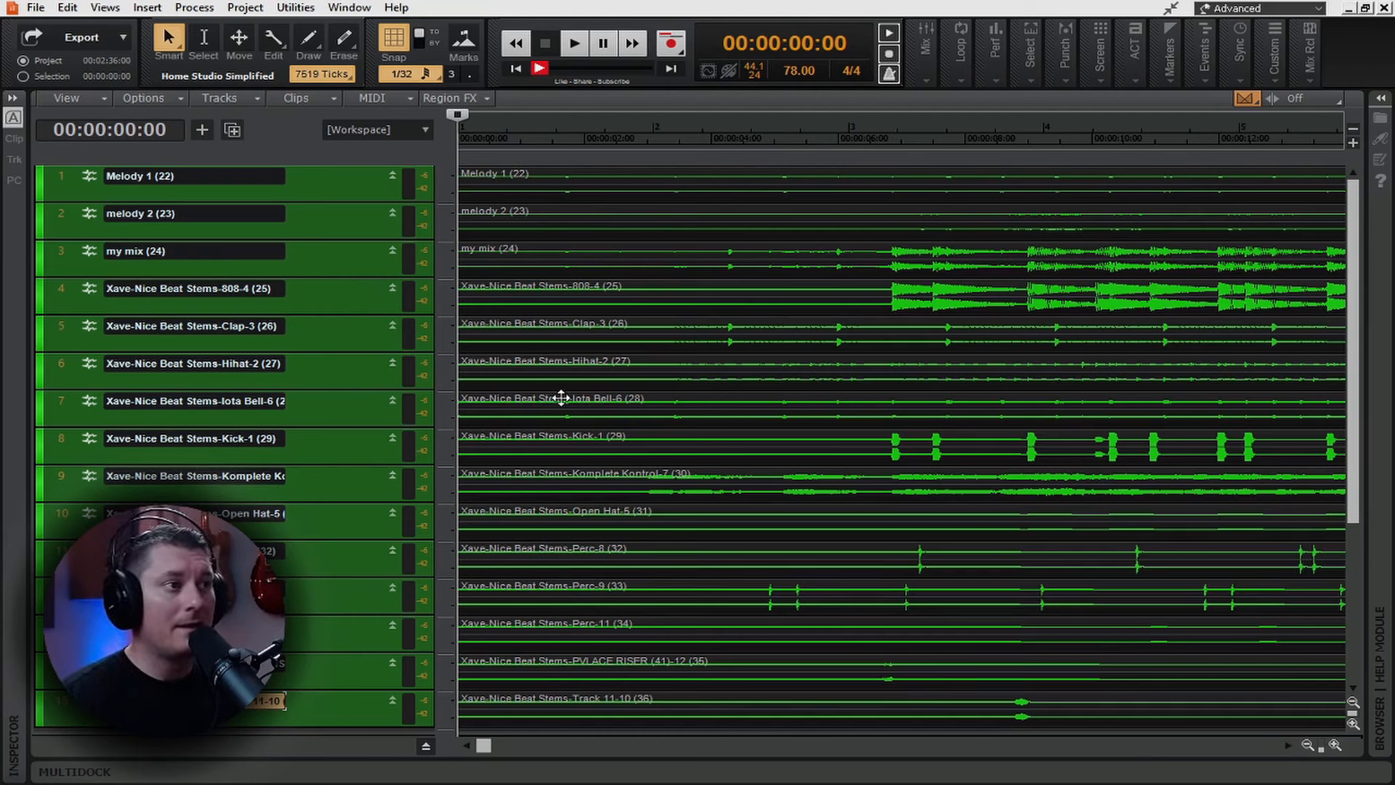
pyautogui.scroll(-3, 561, 397)
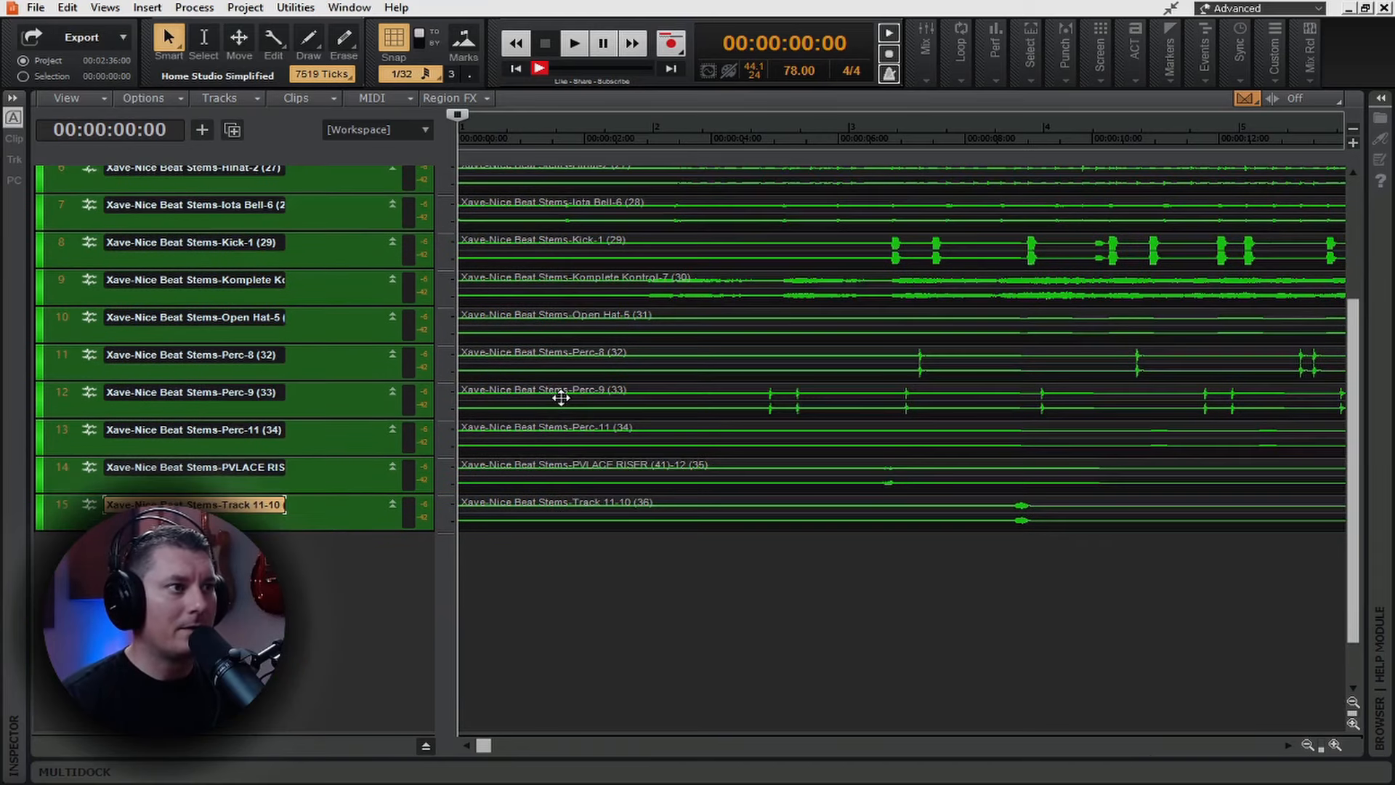
pyautogui.scroll(3, 560, 397)
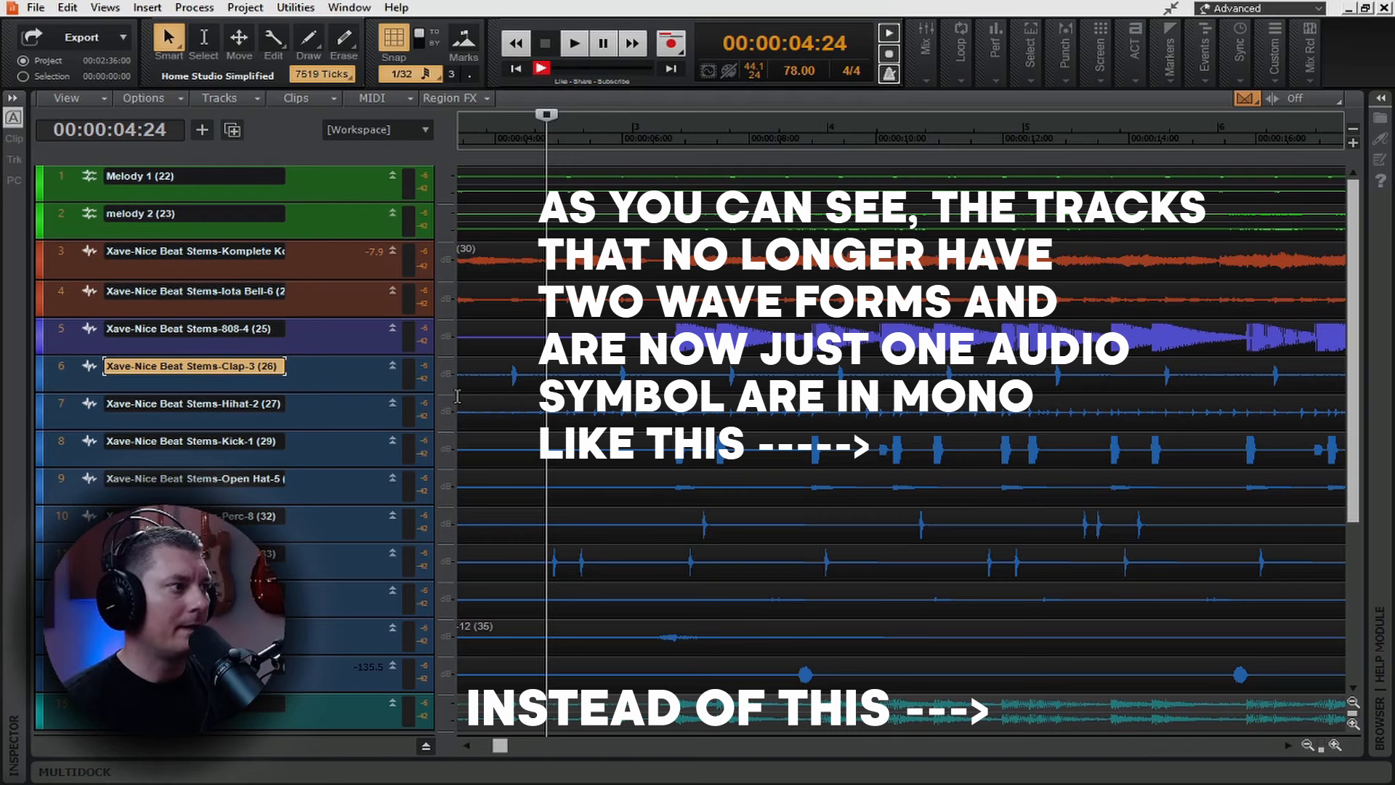
pyautogui.scroll(-2, 324, 436)
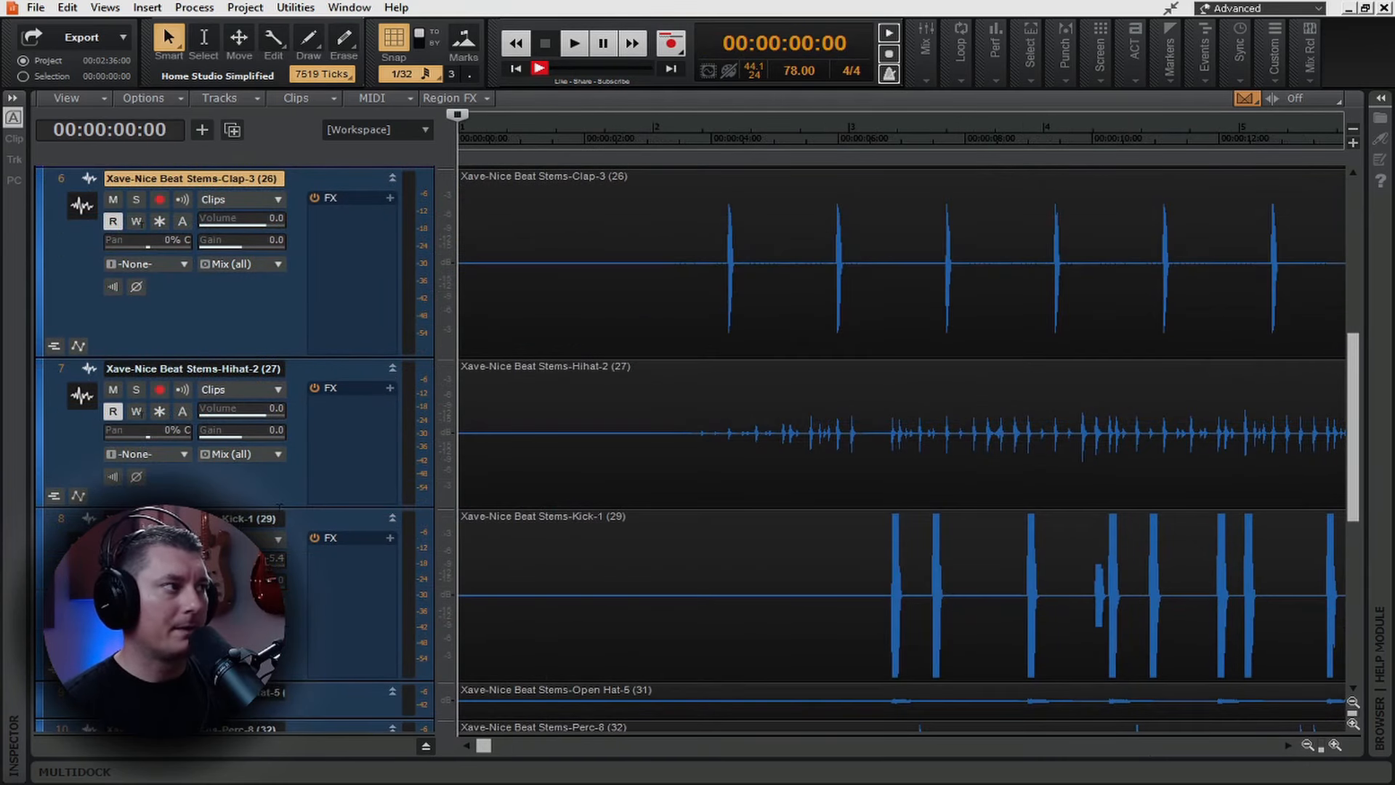
# Step: Select the drum and percussion tracks 6 to 14 and route their outputs to the Drums bus
pyautogui.click(62, 179)
pyautogui.moveTo(46, 376)
pyautogui.mouseDown()
pyautogui.moveTo(44, 754)
pyautogui.moveTo(69, 337)
pyautogui.moveTo(66, 380)
pyautogui.mouseUp()
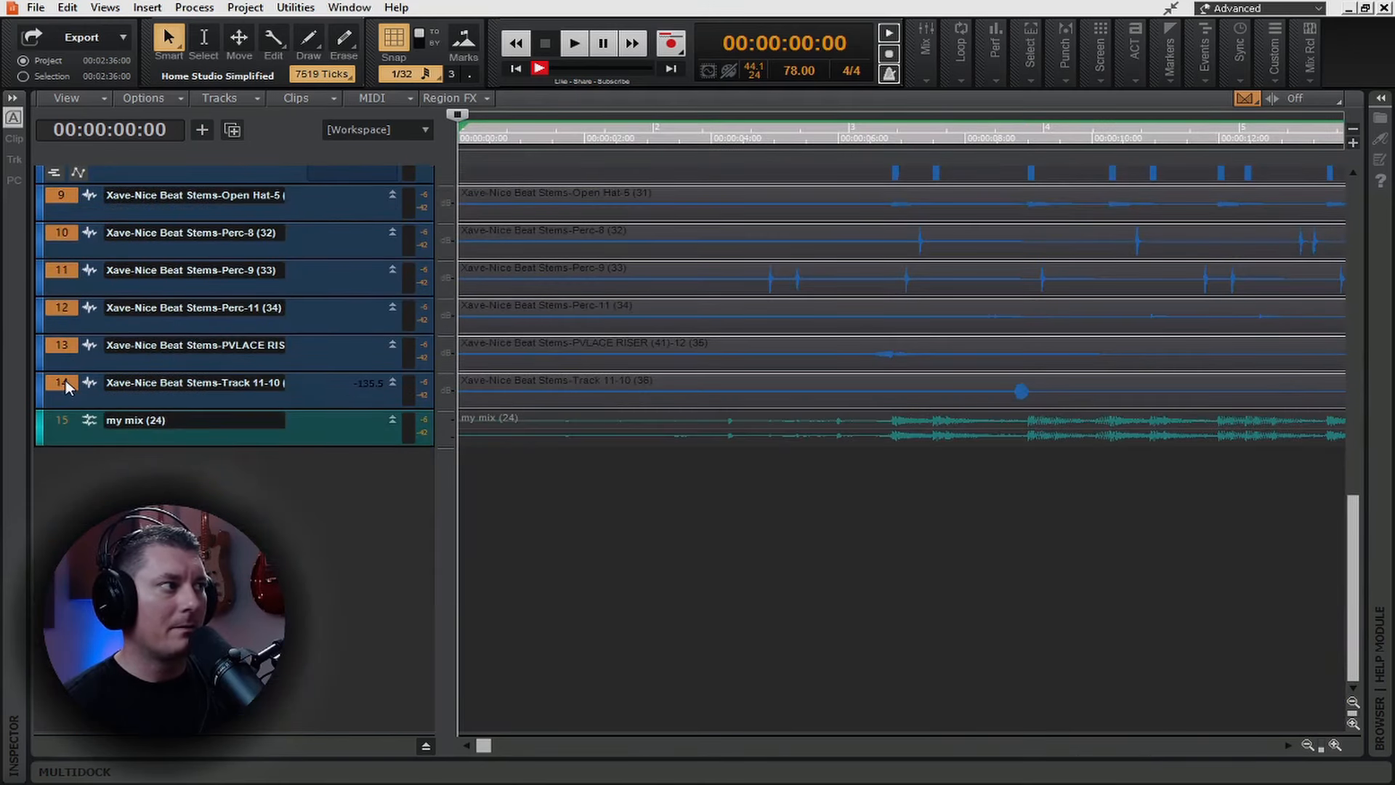
pyautogui.scroll(6, 350, 329)
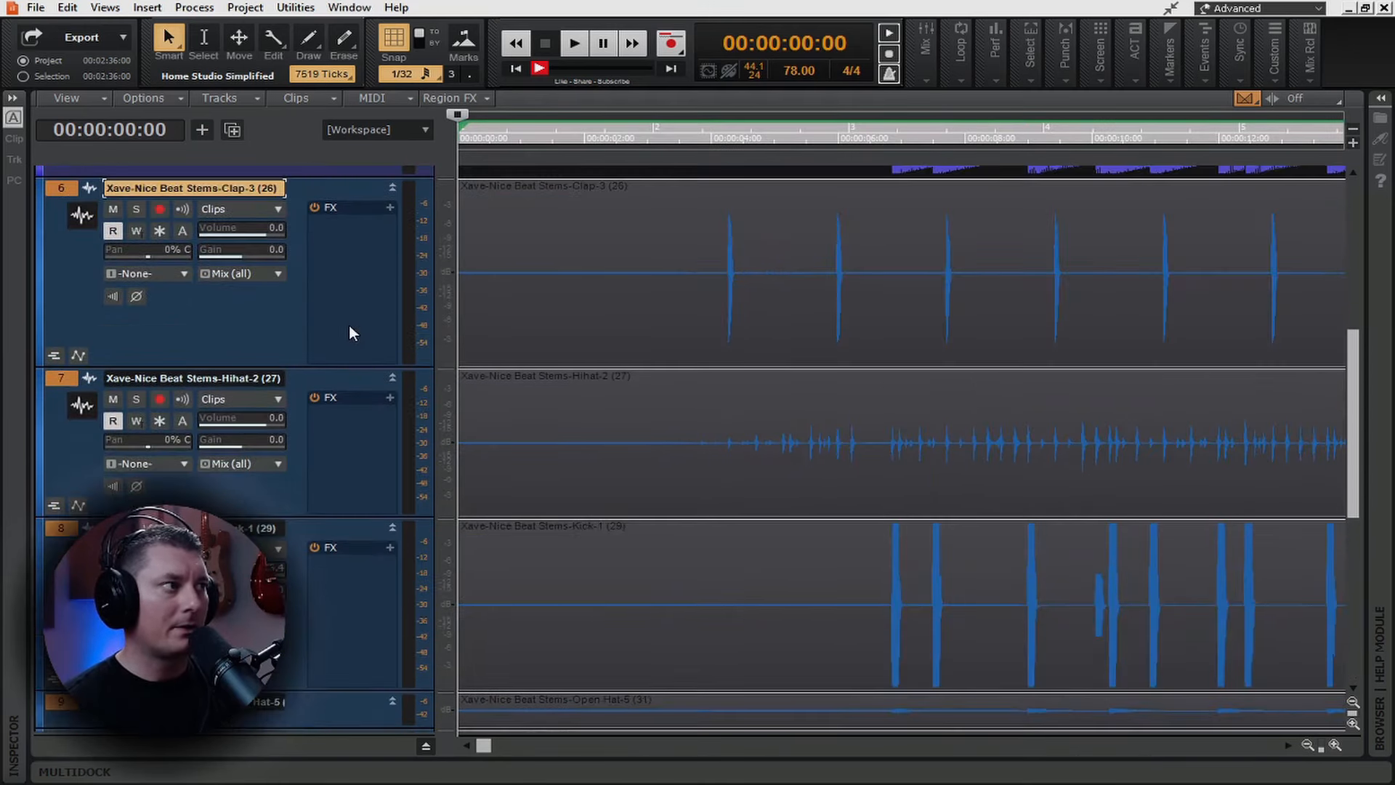
pyautogui.scroll(2, 349, 333)
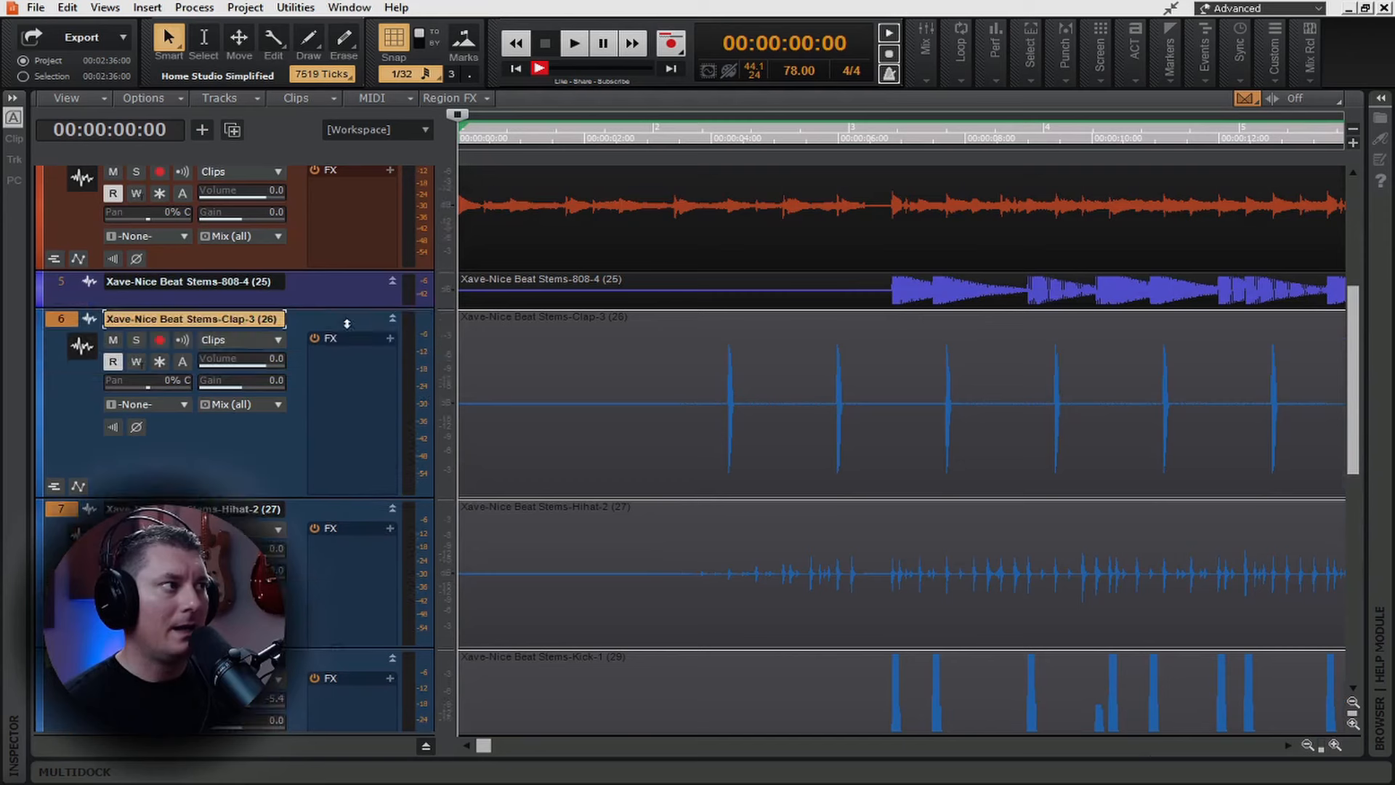
pyautogui.click(278, 405)
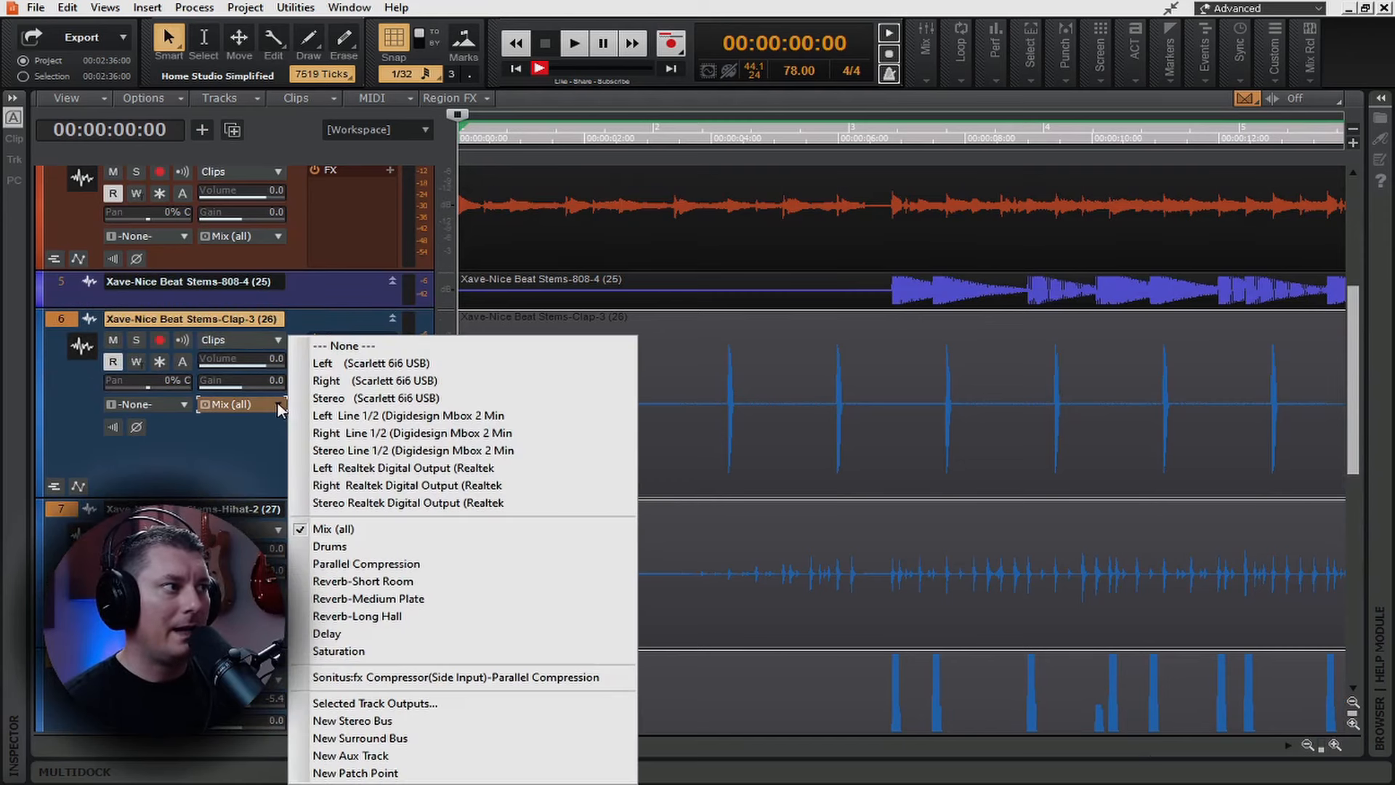
pyautogui.click(343, 548)
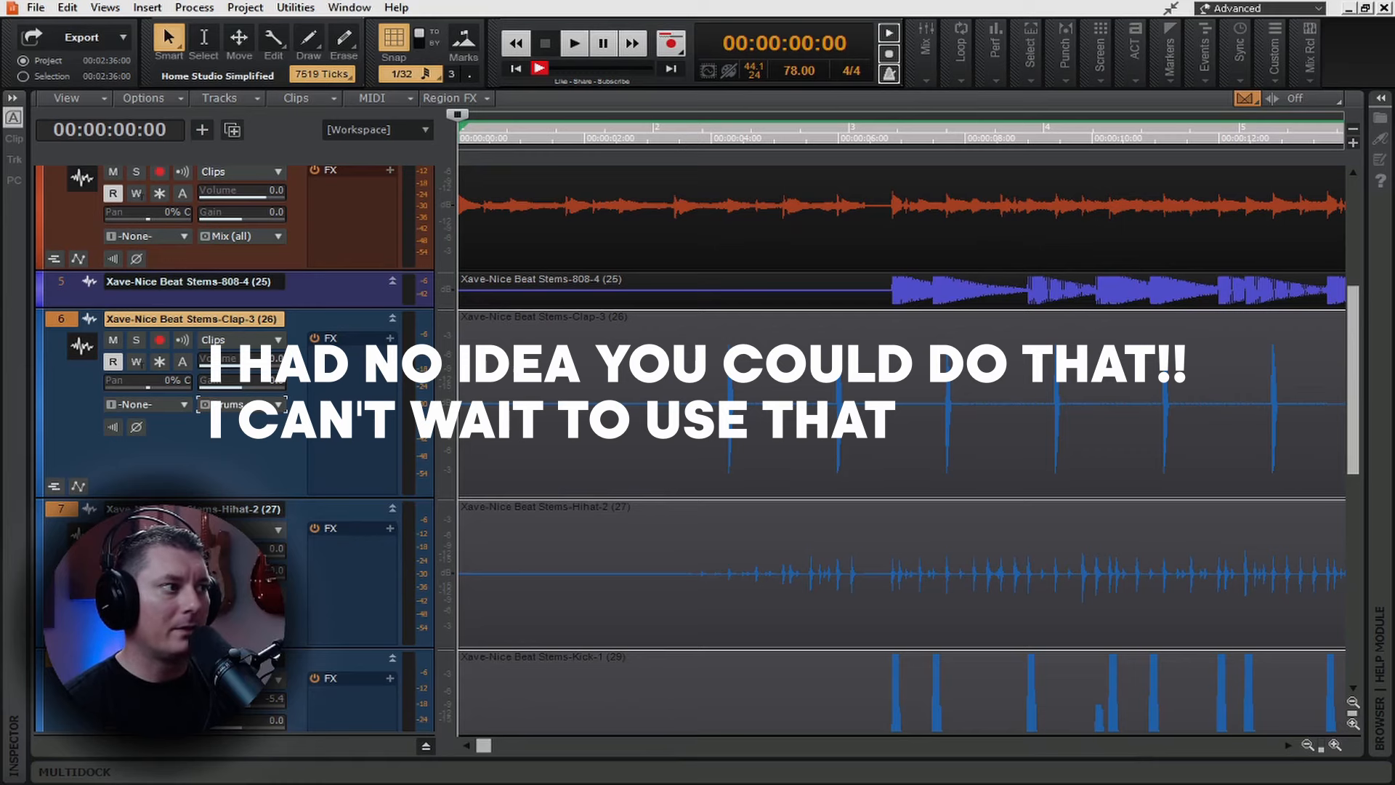
pyautogui.scroll(-5, 261, 467)
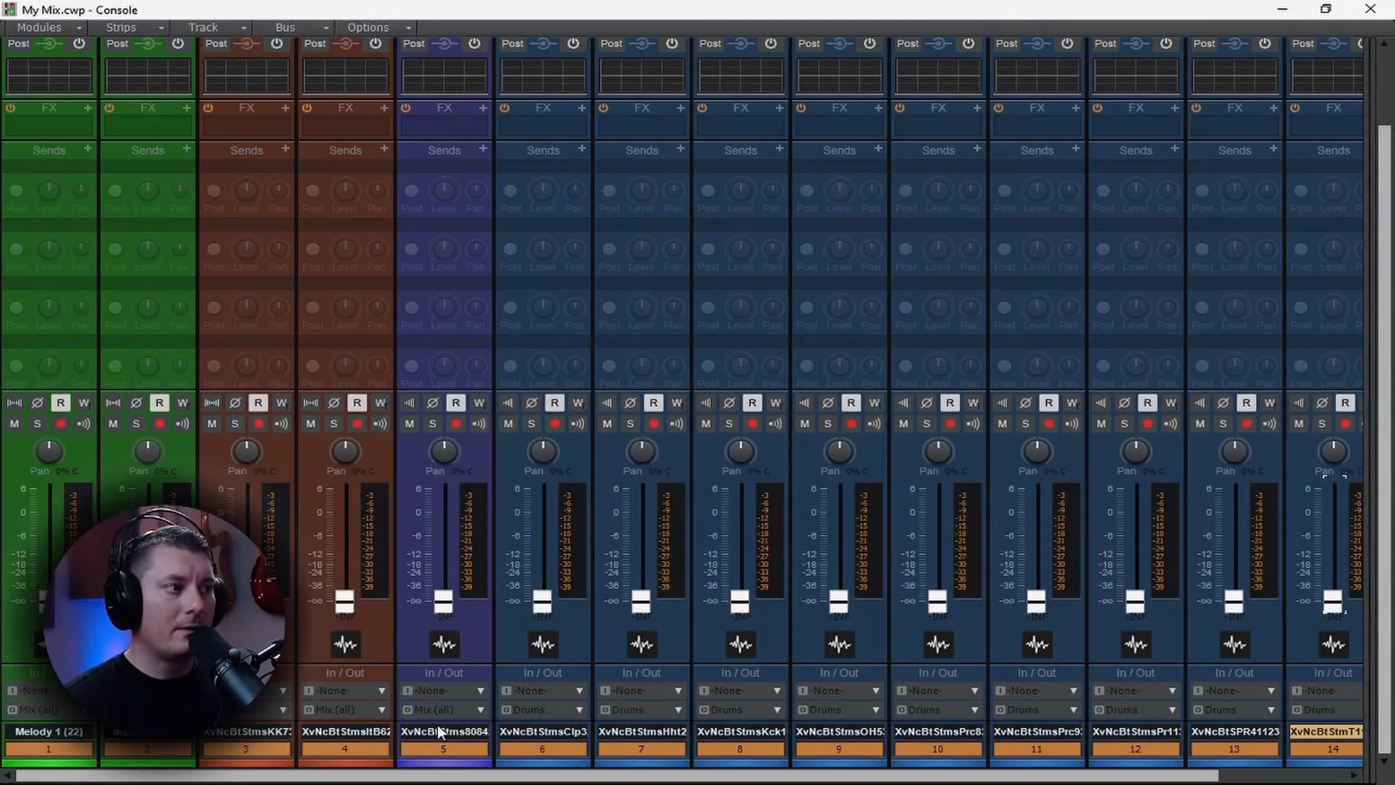
# Step: Raise the Melody 1 fader in the console to about -2.3 dB and return to the track view
pyautogui.moveTo(48, 601); pyautogui.dragTo(48, 521)
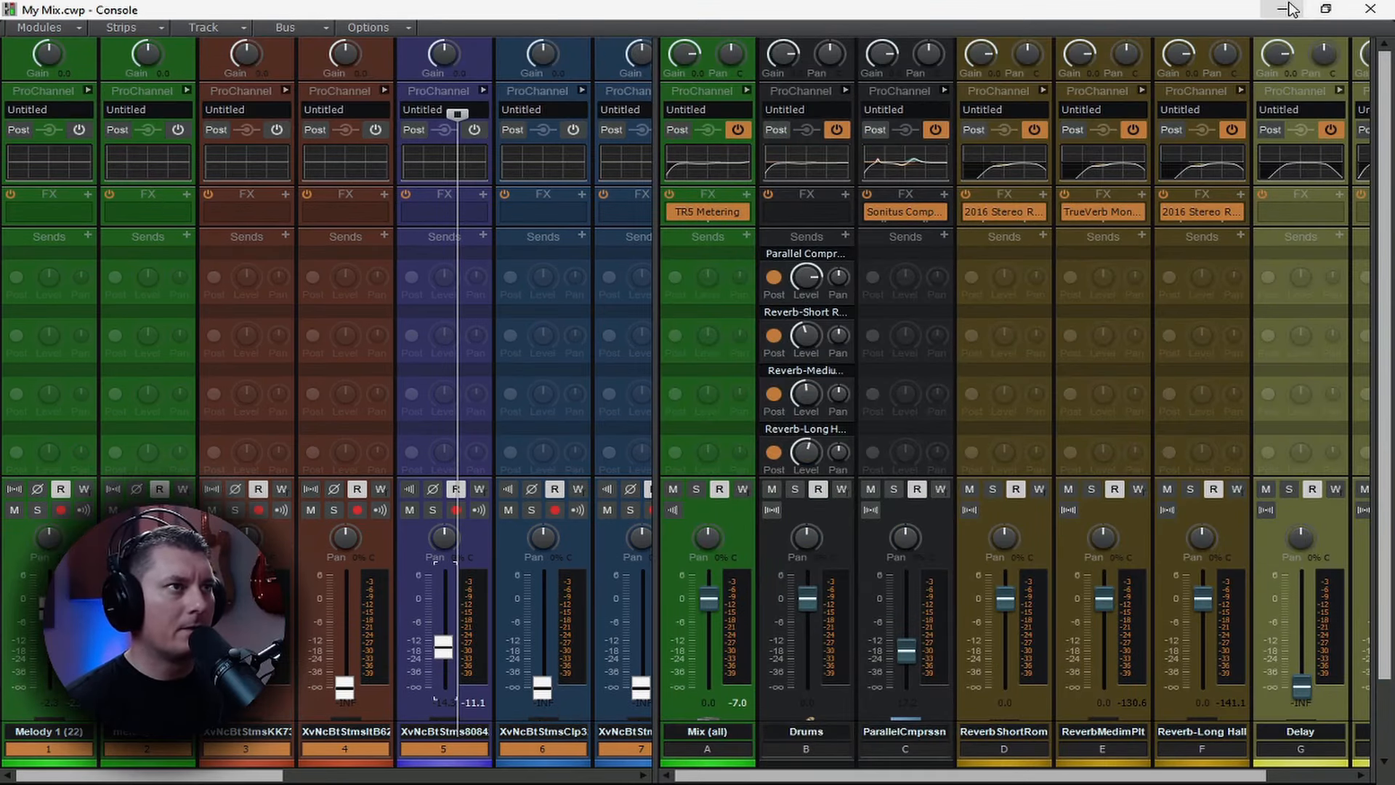
pyautogui.click(1322, 12)
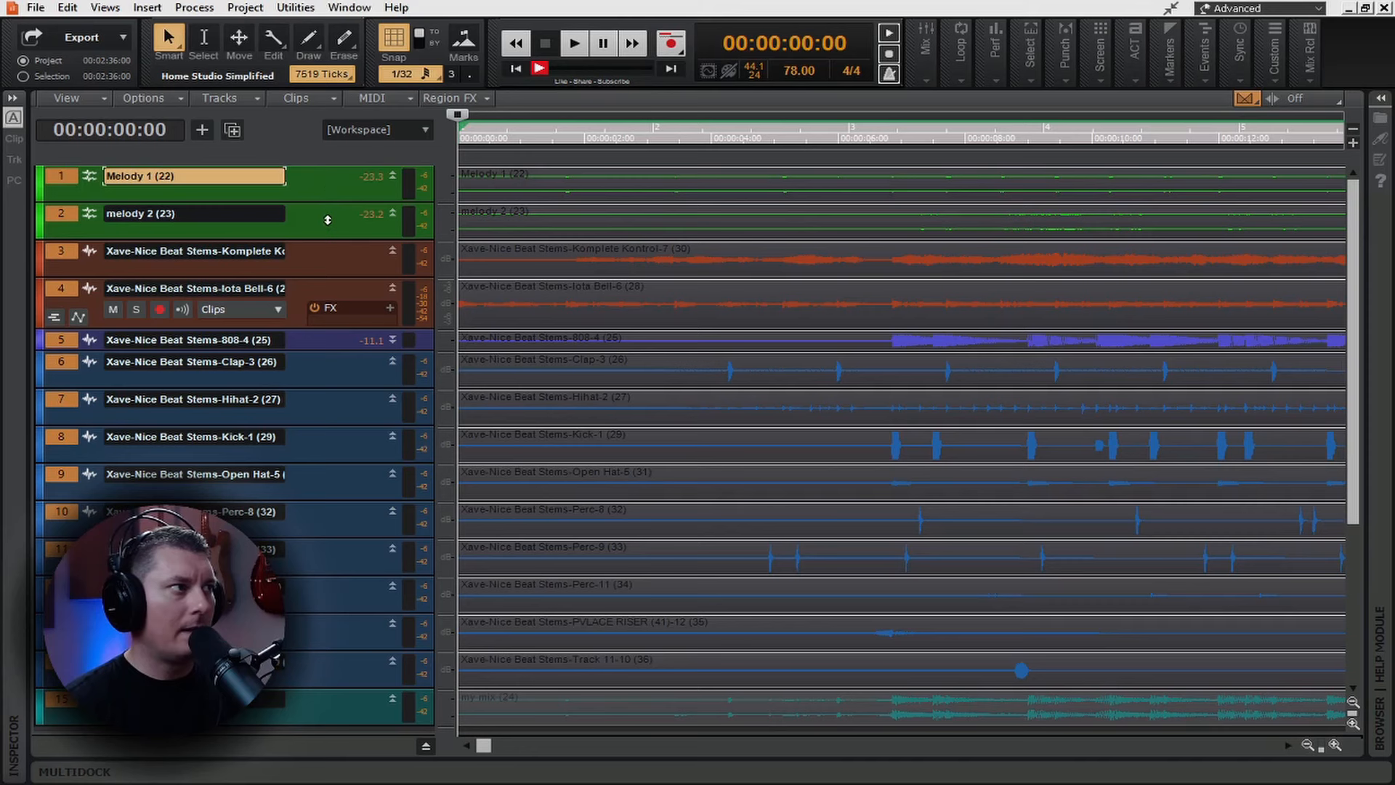
# Step: Select only Melody 1, turn snapping off, and compare its waveform peaks with melody 2 close up at the playhead
pyautogui.click(61, 176)
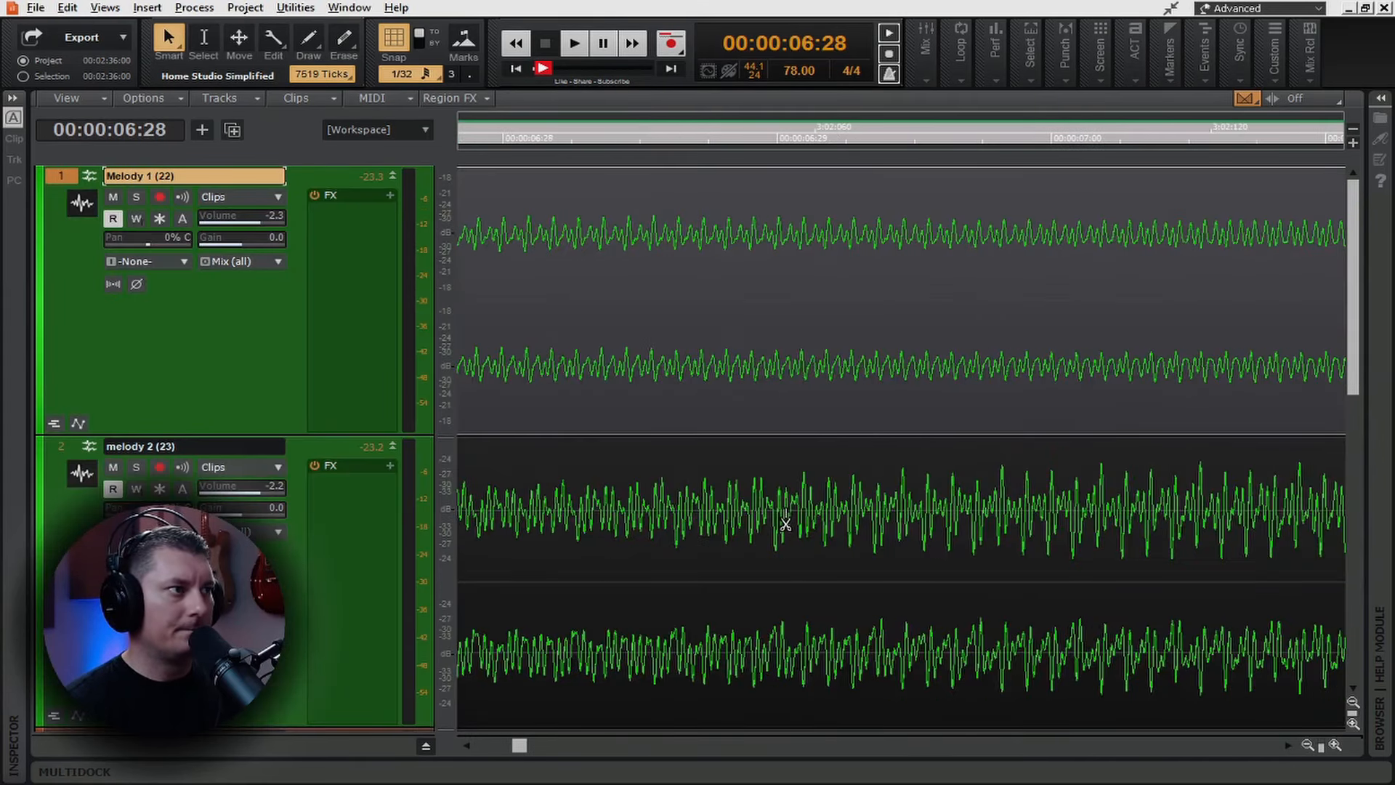
pyautogui.scroll(2, 786, 524)
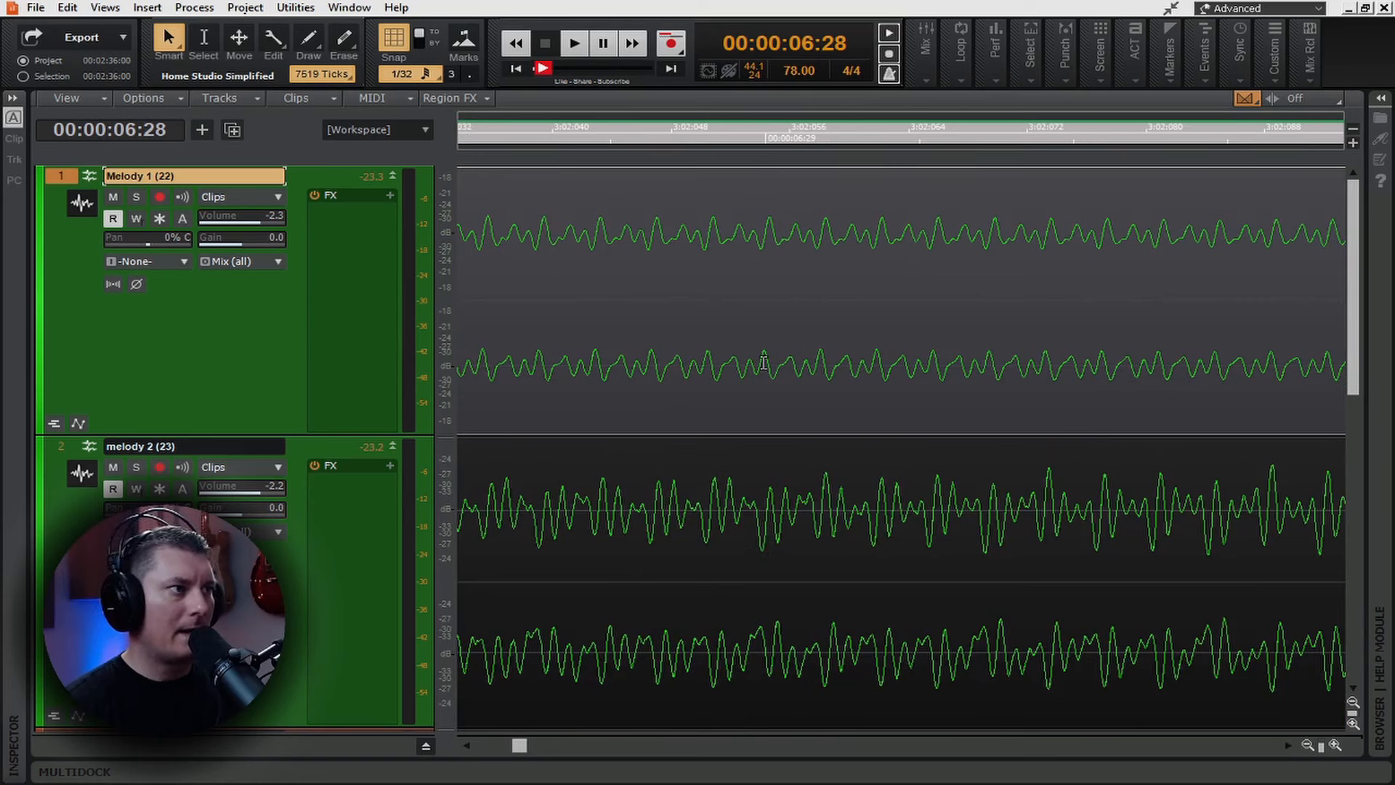
pyautogui.hscroll(-3, 763, 362)
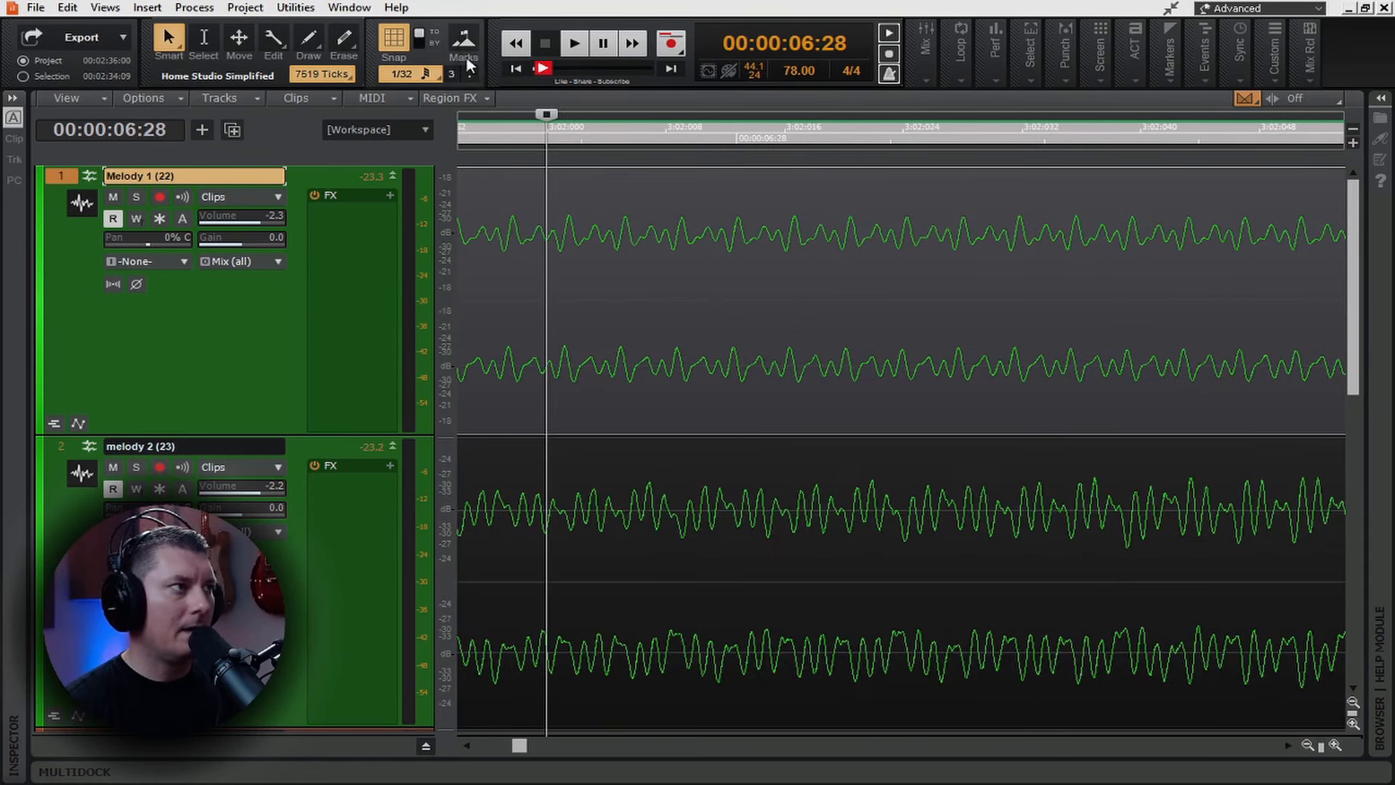
pyautogui.click(402, 42)
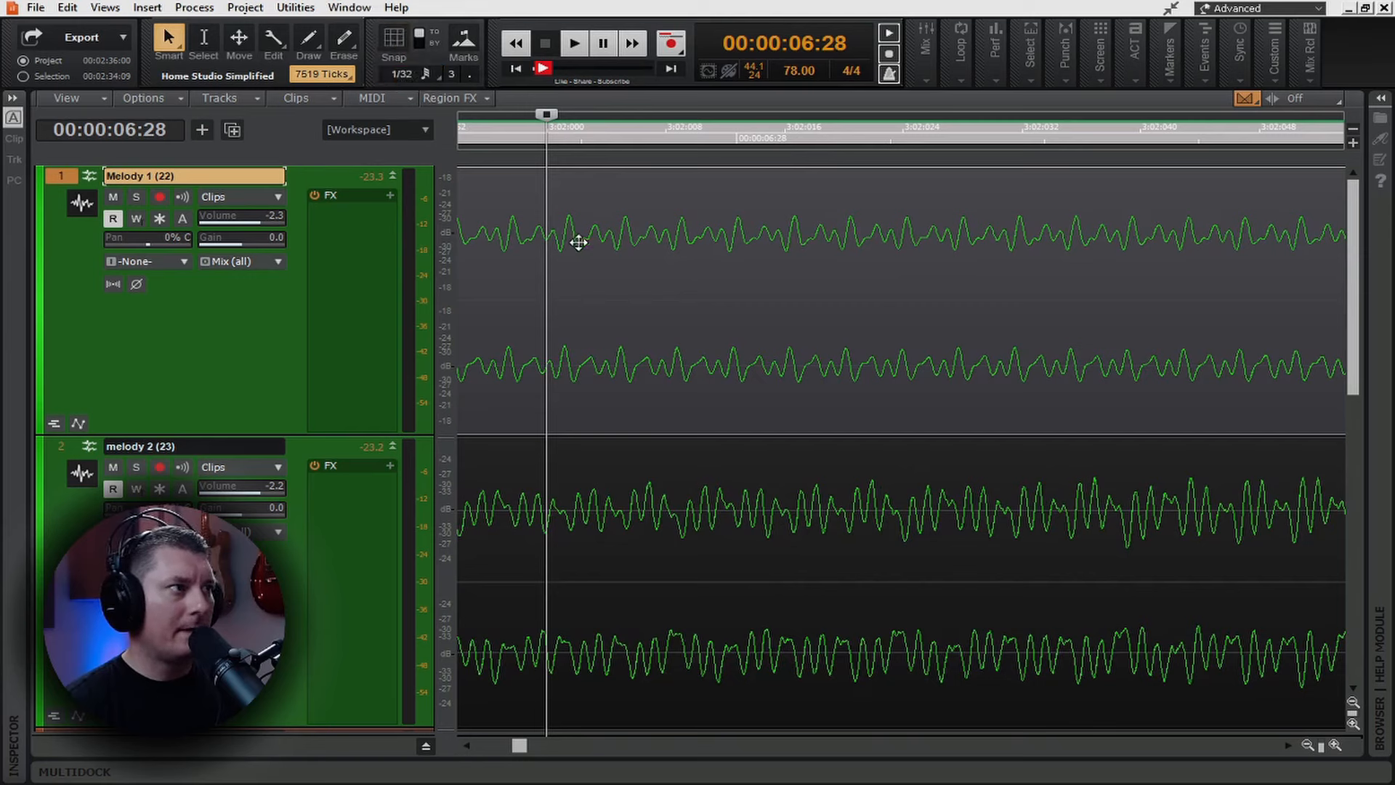
pyautogui.click(566, 375)
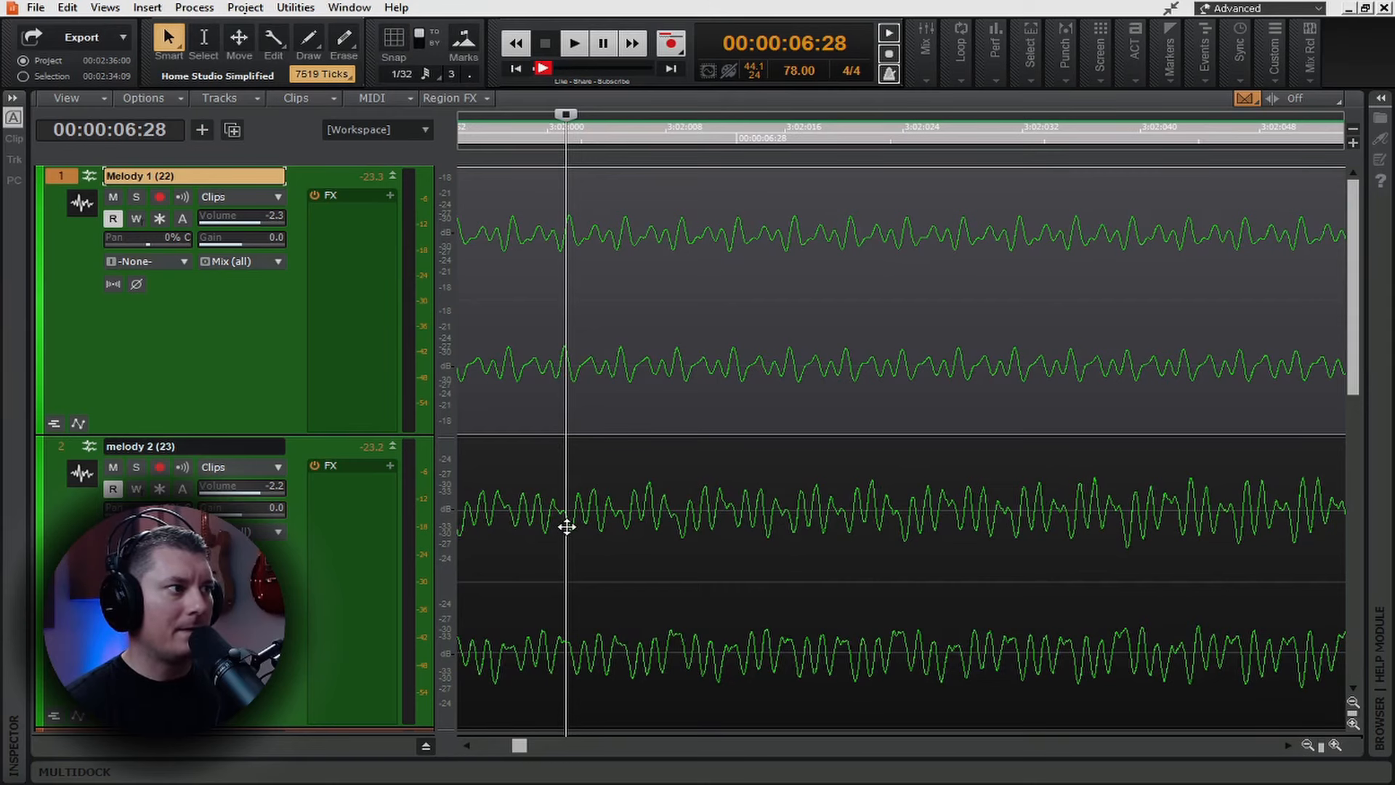
pyautogui.click(621, 360)
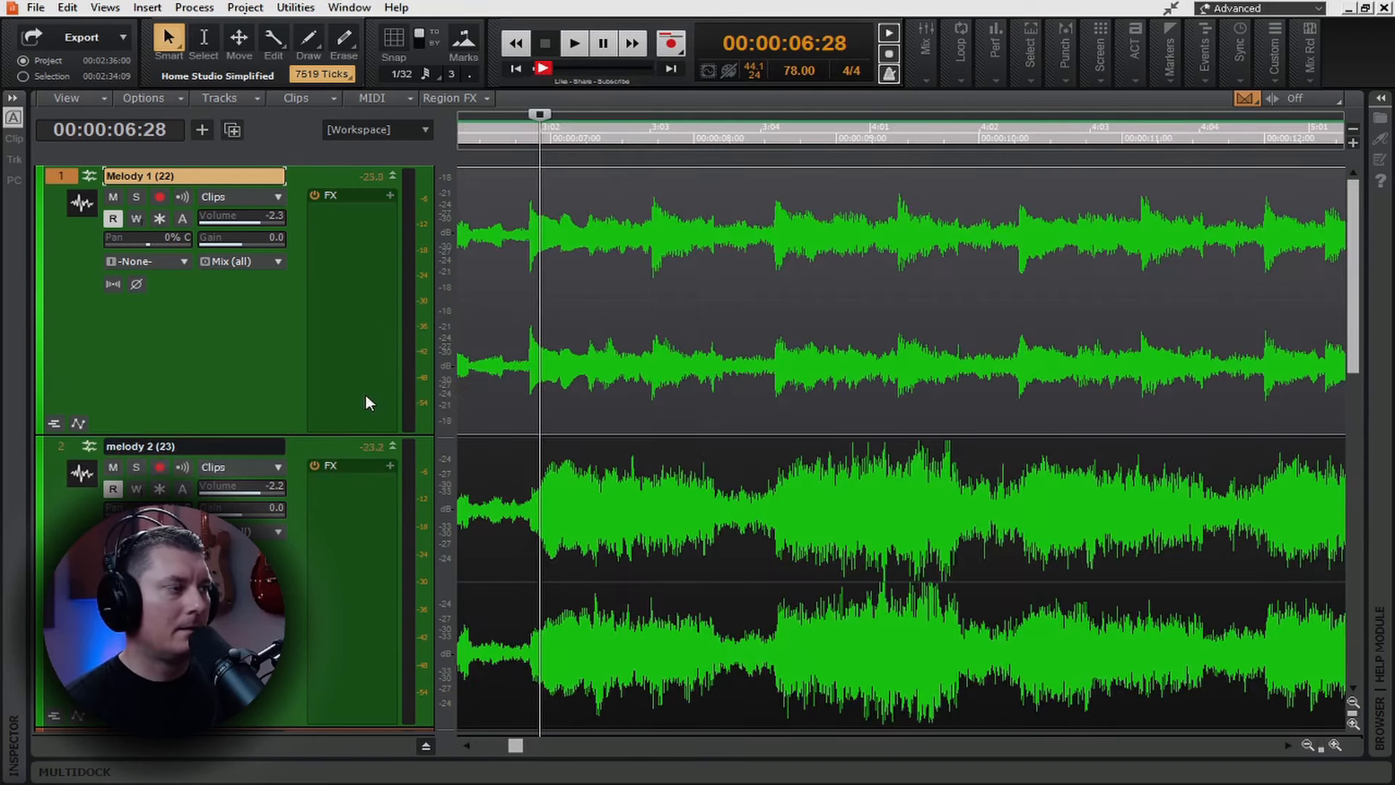
# Step: Play the two melodies and compare Melody 1 with inverted and normal phase, setting it back to normal
pyautogui.press('space')
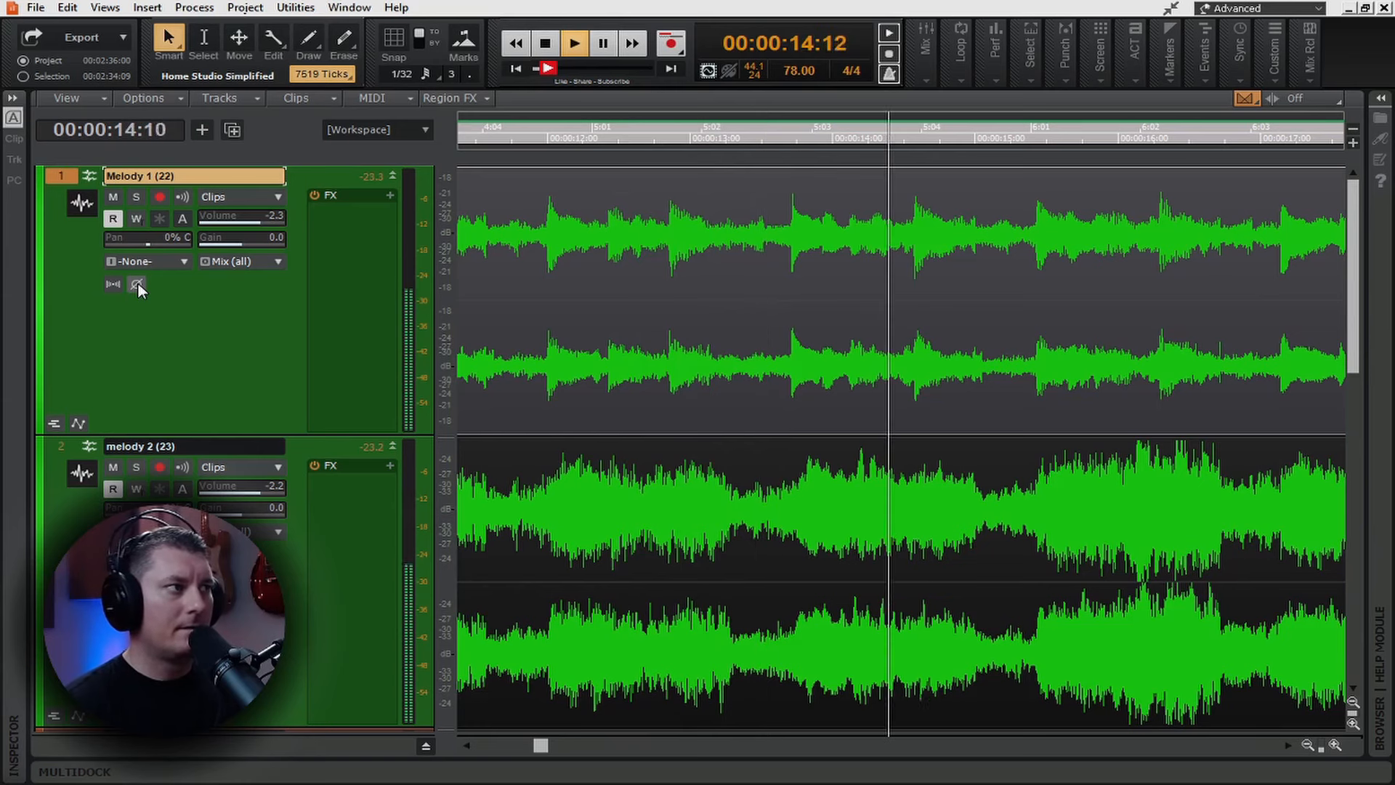
pyautogui.click(137, 284)
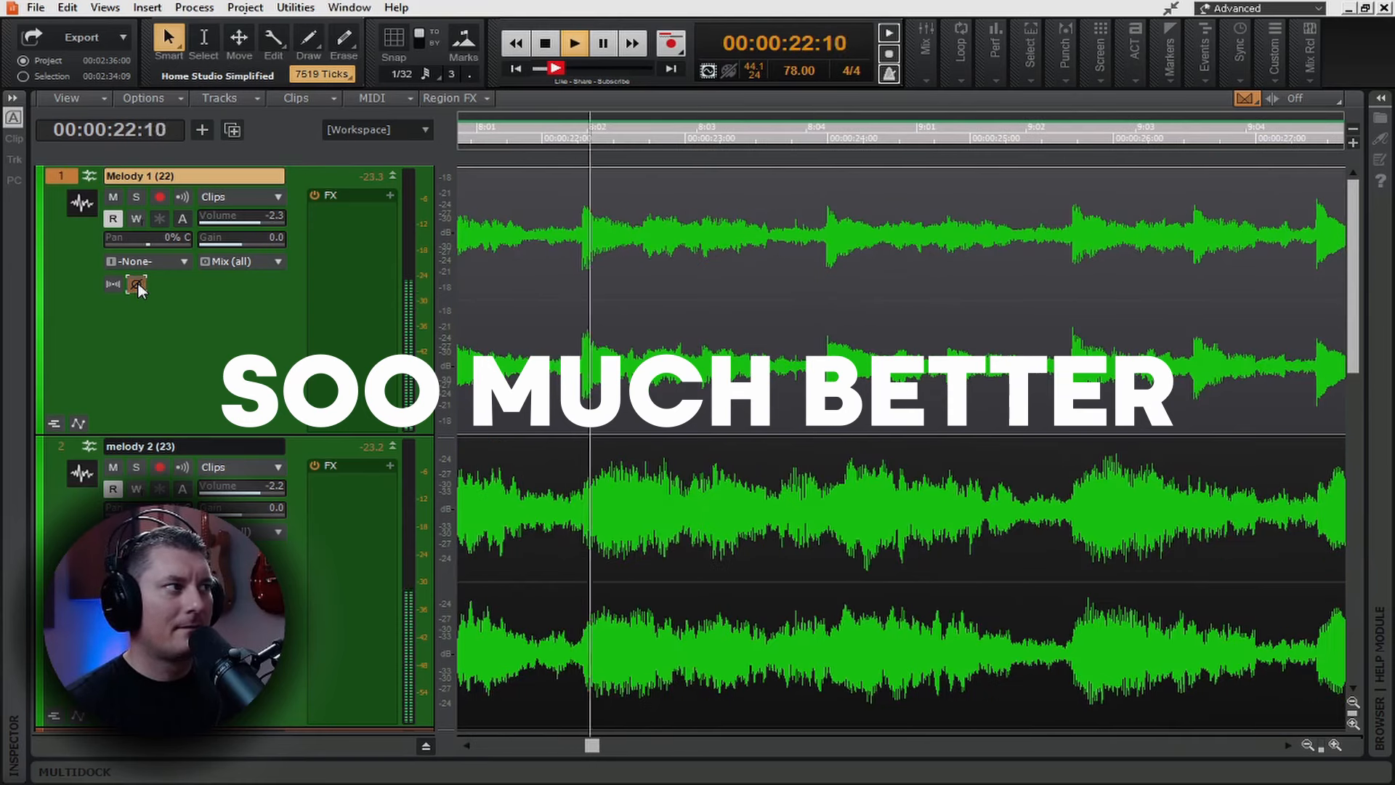
pyautogui.click(137, 284)
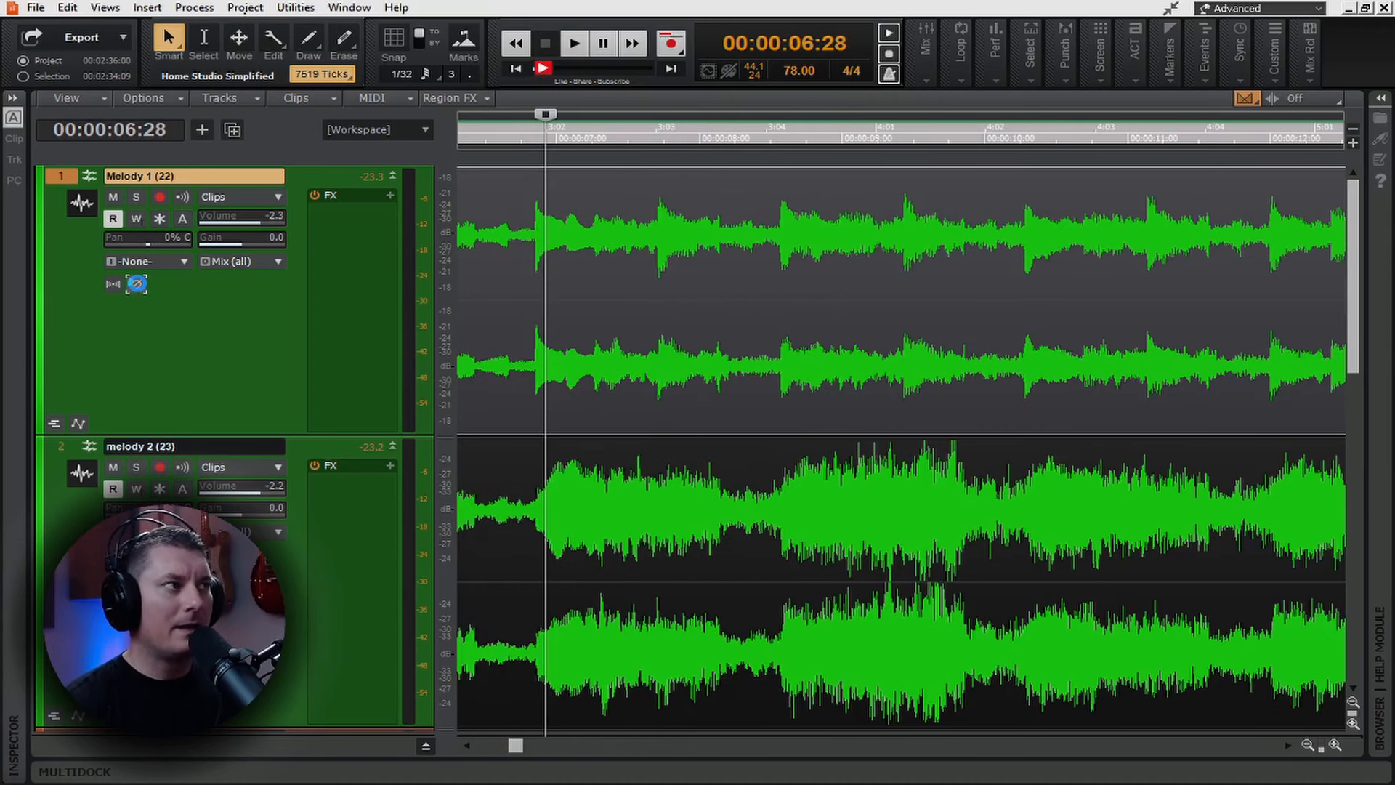
pyautogui.click(138, 287)
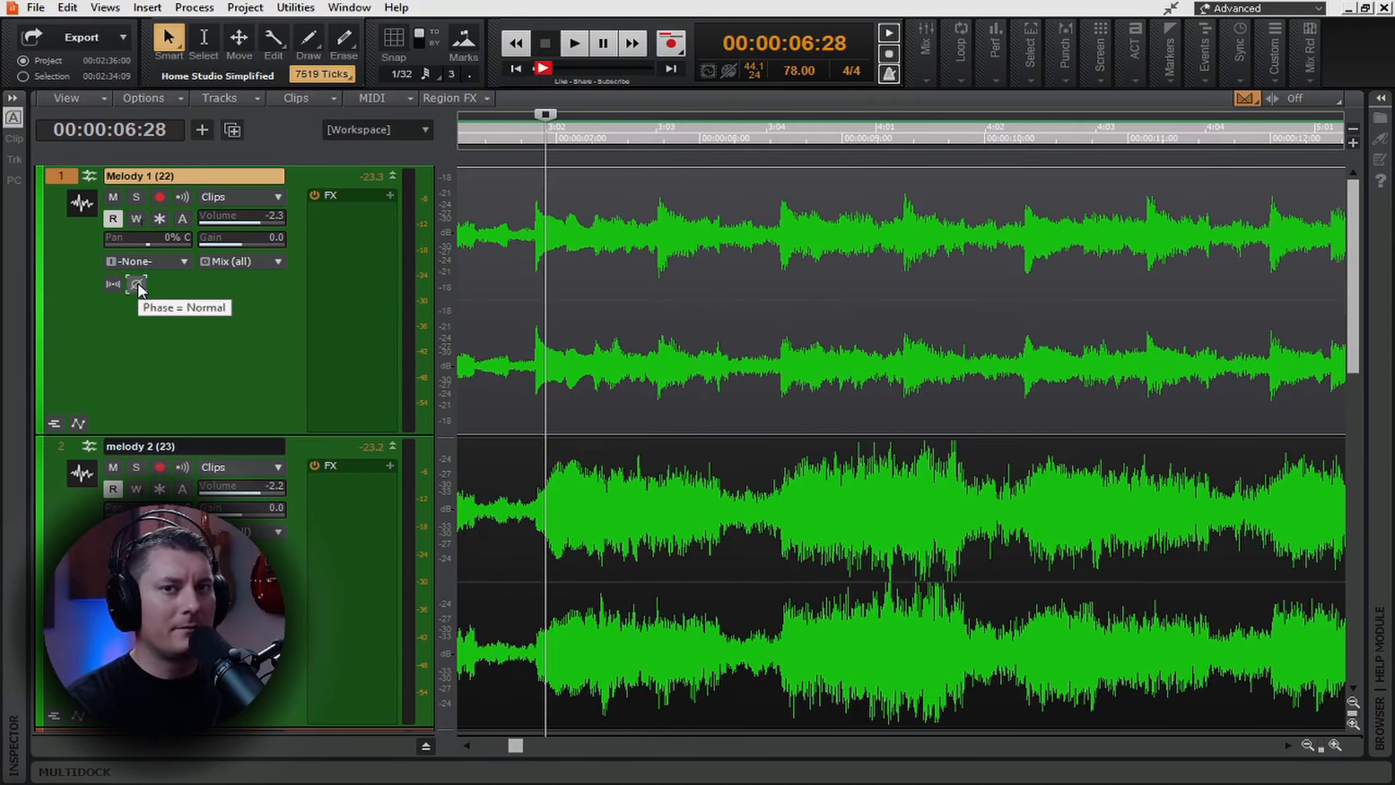
# Step: Play the melodies from 00:00:06:25, compare Melody 1's normal and inverted phase again, and switch the inversion on
pyautogui.click(535, 369)
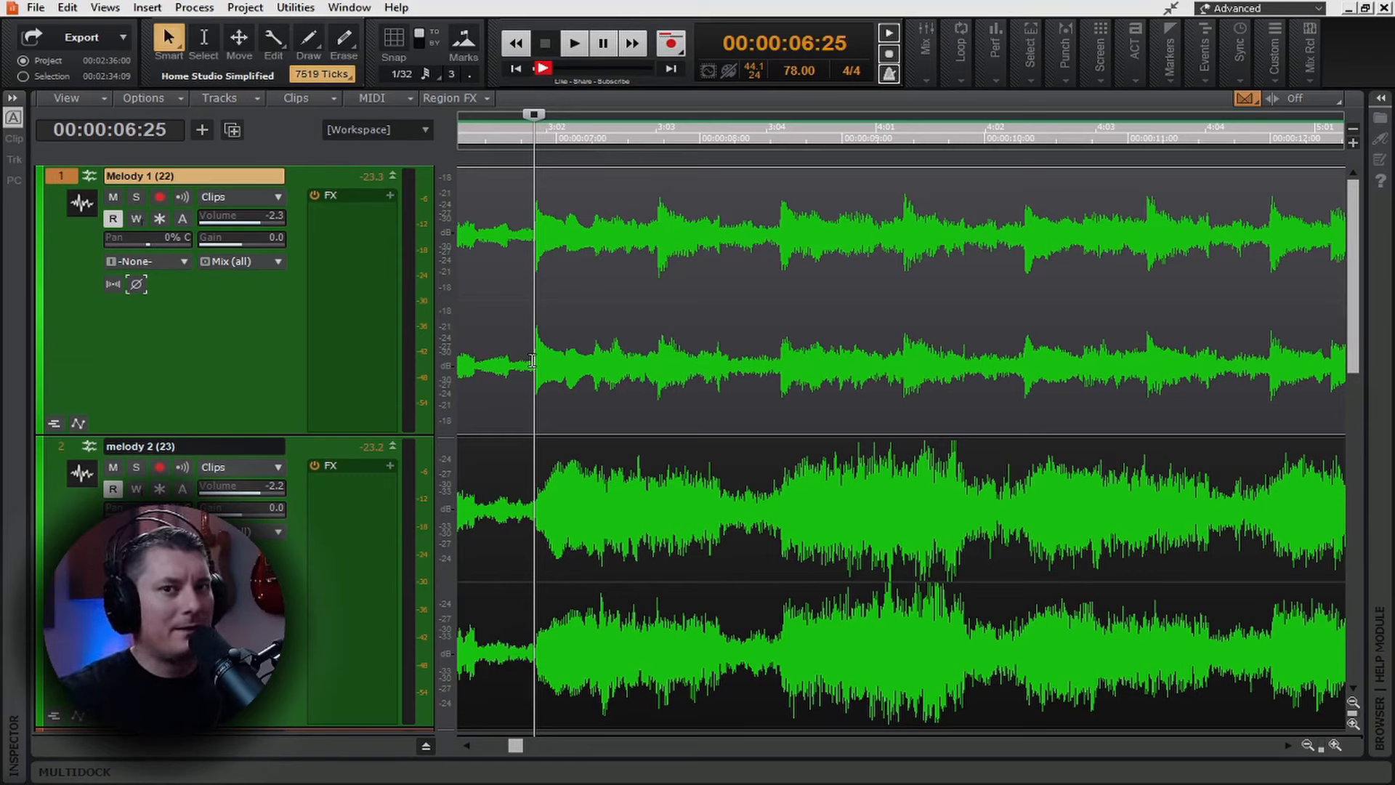
pyautogui.click(576, 43)
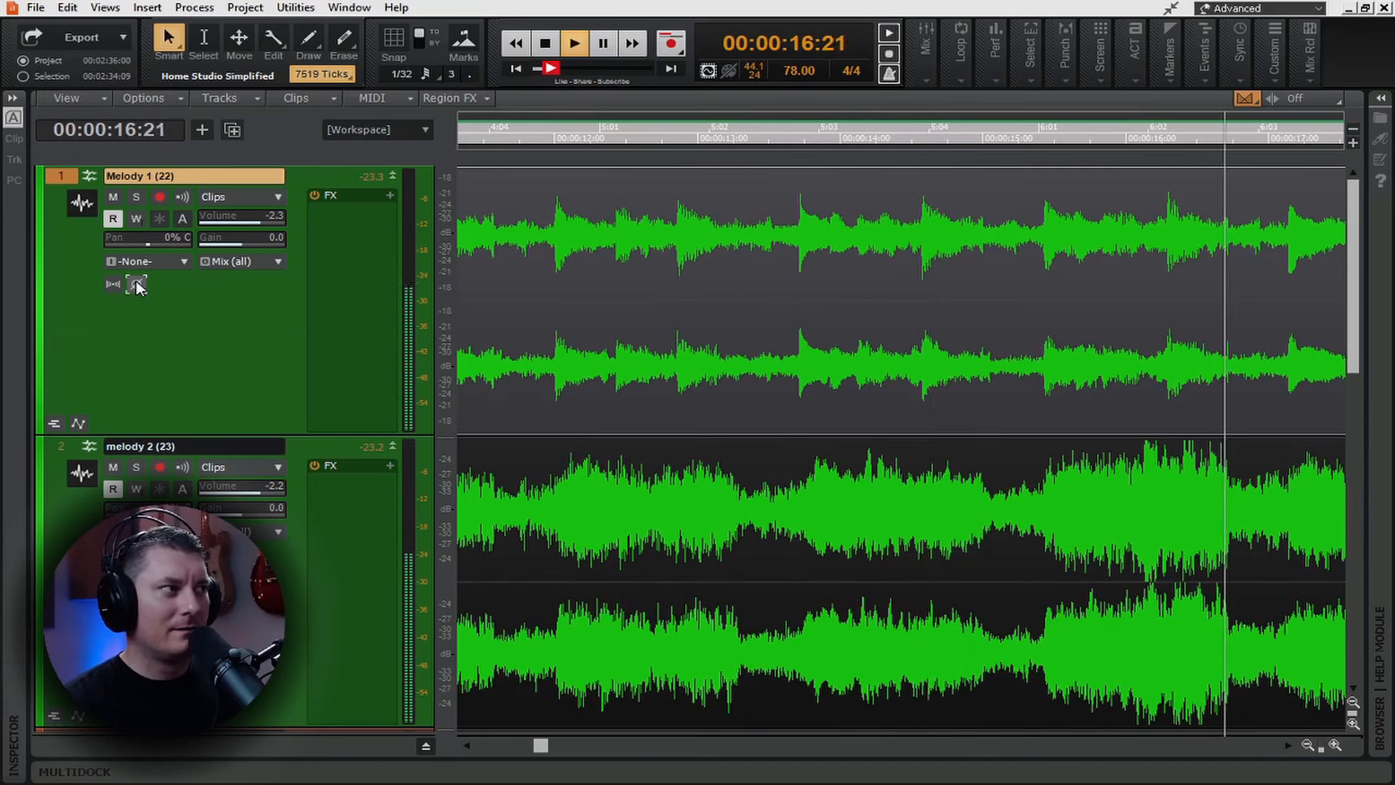
pyautogui.click(136, 284)
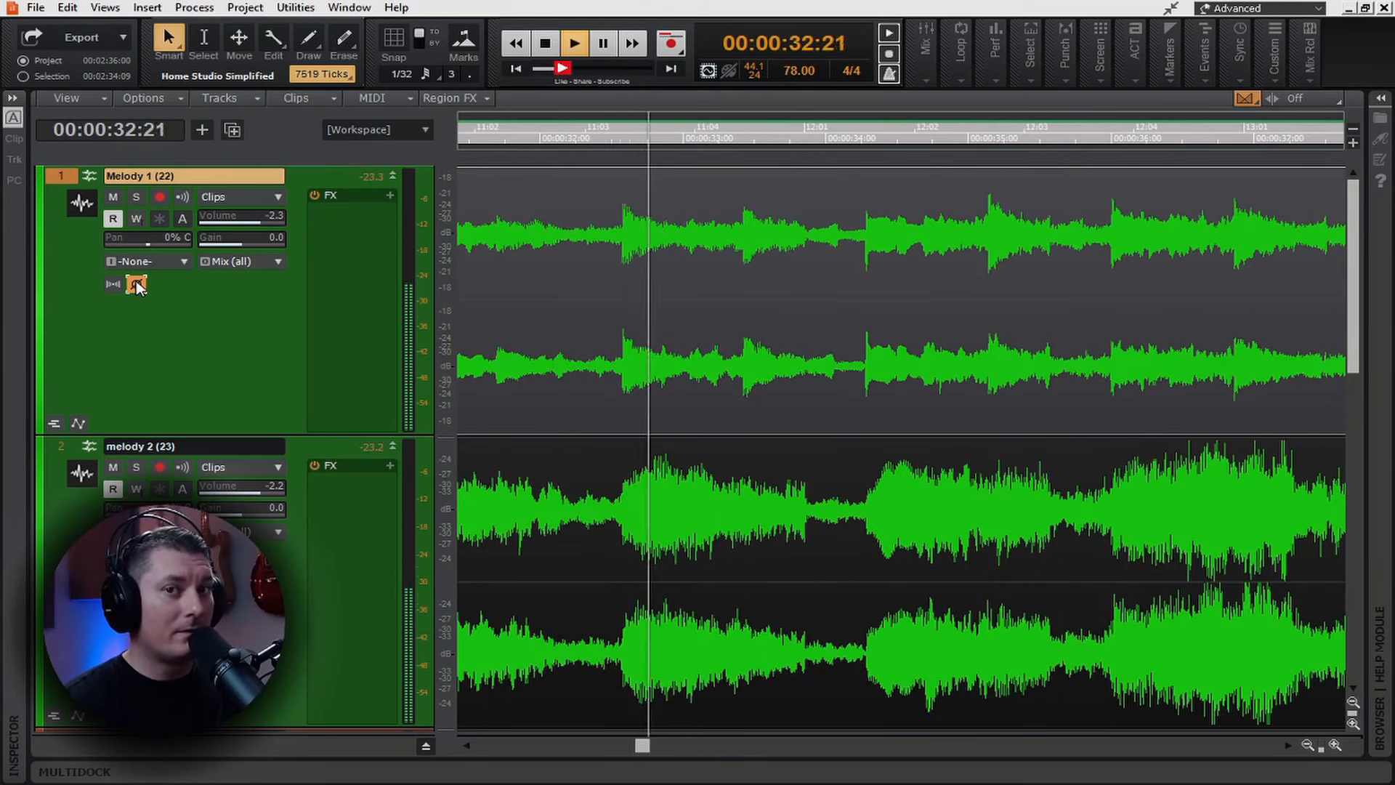
pyautogui.click(135, 285)
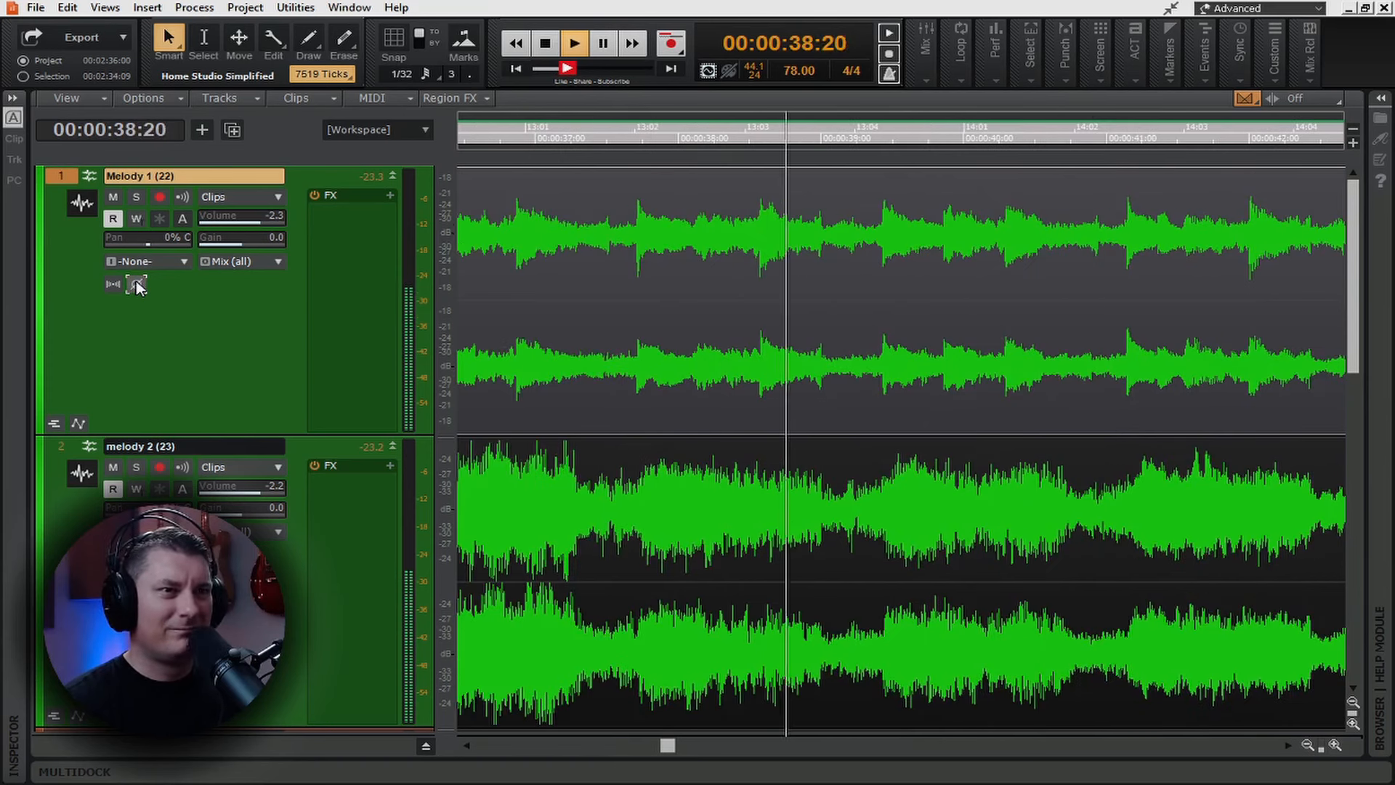
pyautogui.click(136, 284)
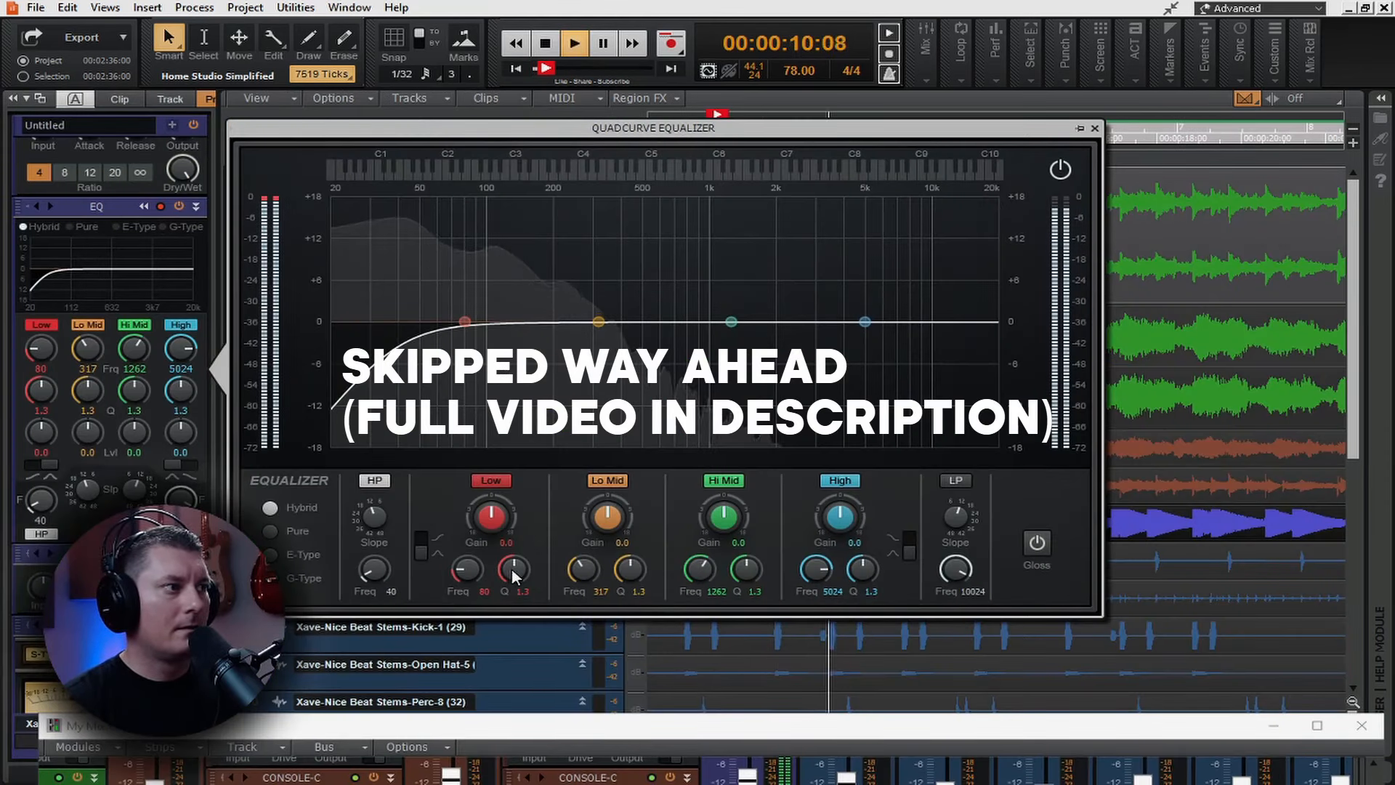
# Step: Boost the 808's low EQ band by 6.1 dB at 77 Hz with a Q of 5.5 and audition it
pyautogui.press('space')
pyautogui.moveTo(513, 577); pyautogui.dragTo(498, 505)
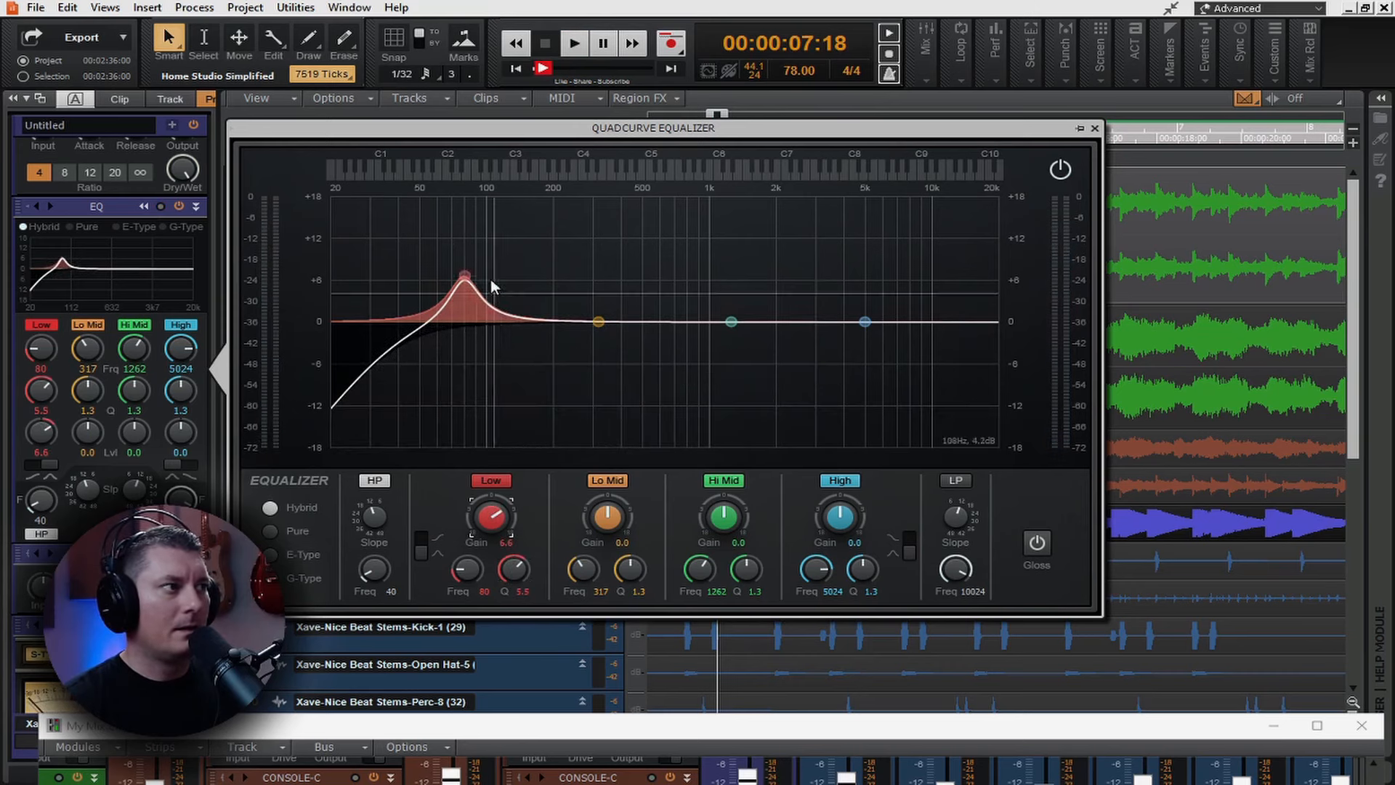
pyautogui.moveTo(465, 277)
pyautogui.mouseDown()
pyautogui.moveTo(488, 251)
pyautogui.moveTo(548, 231)
pyautogui.moveTo(450, 293)
pyautogui.moveTo(451, 316)
pyautogui.moveTo(460, 274)
pyautogui.moveTo(446, 249)
pyautogui.moveTo(414, 249)
pyautogui.moveTo(446, 241)
pyautogui.moveTo(473, 259)
pyautogui.moveTo(452, 262)
pyautogui.moveTo(492, 262)
pyautogui.moveTo(452, 263)
pyautogui.moveTo(460, 279)
pyautogui.mouseUp()
pyautogui.press('space')
pyautogui.press('space')
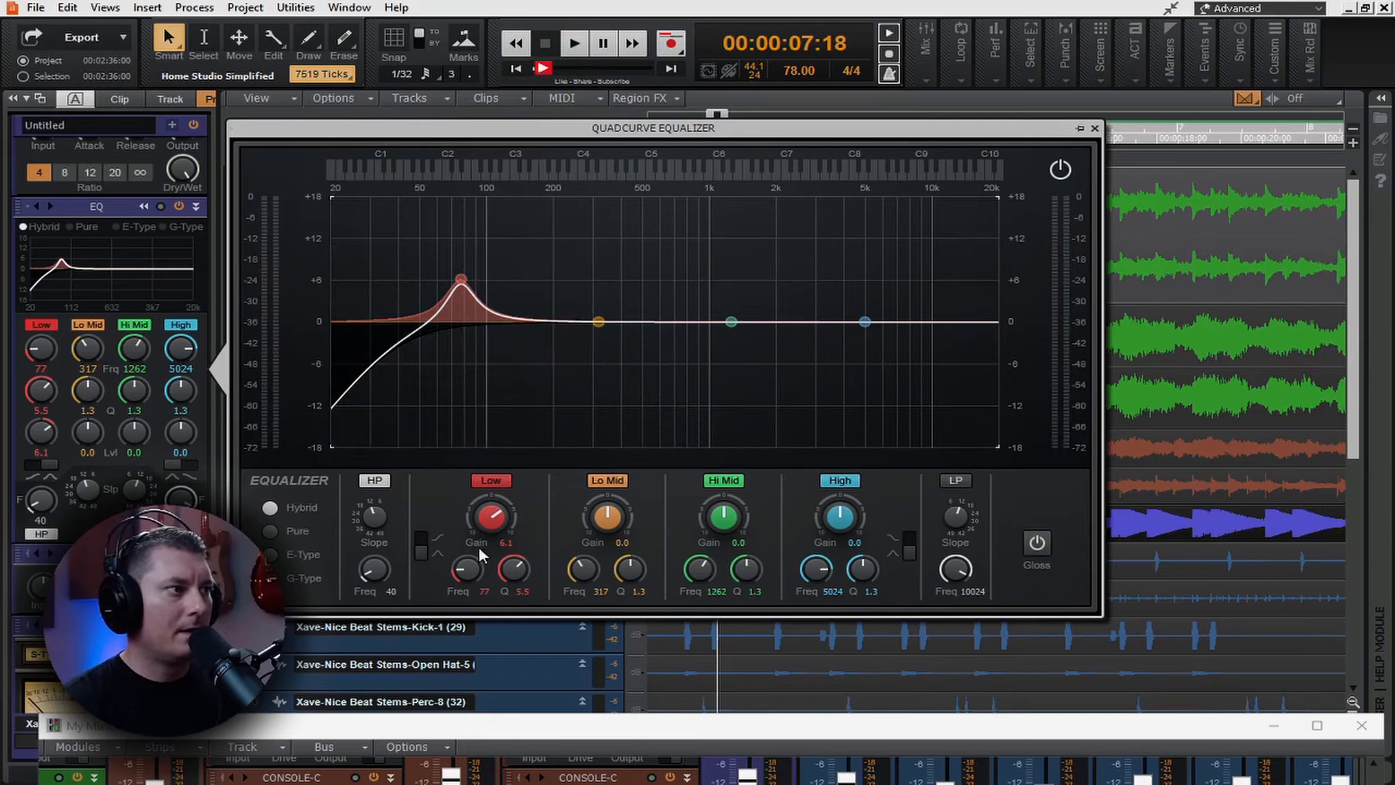
# Step: Reduce the low band's gain to 3.3 dB, set the high-pass frequency to 57 Hz, and play the result
pyautogui.moveTo(482, 525); pyautogui.dragTo(481, 560)
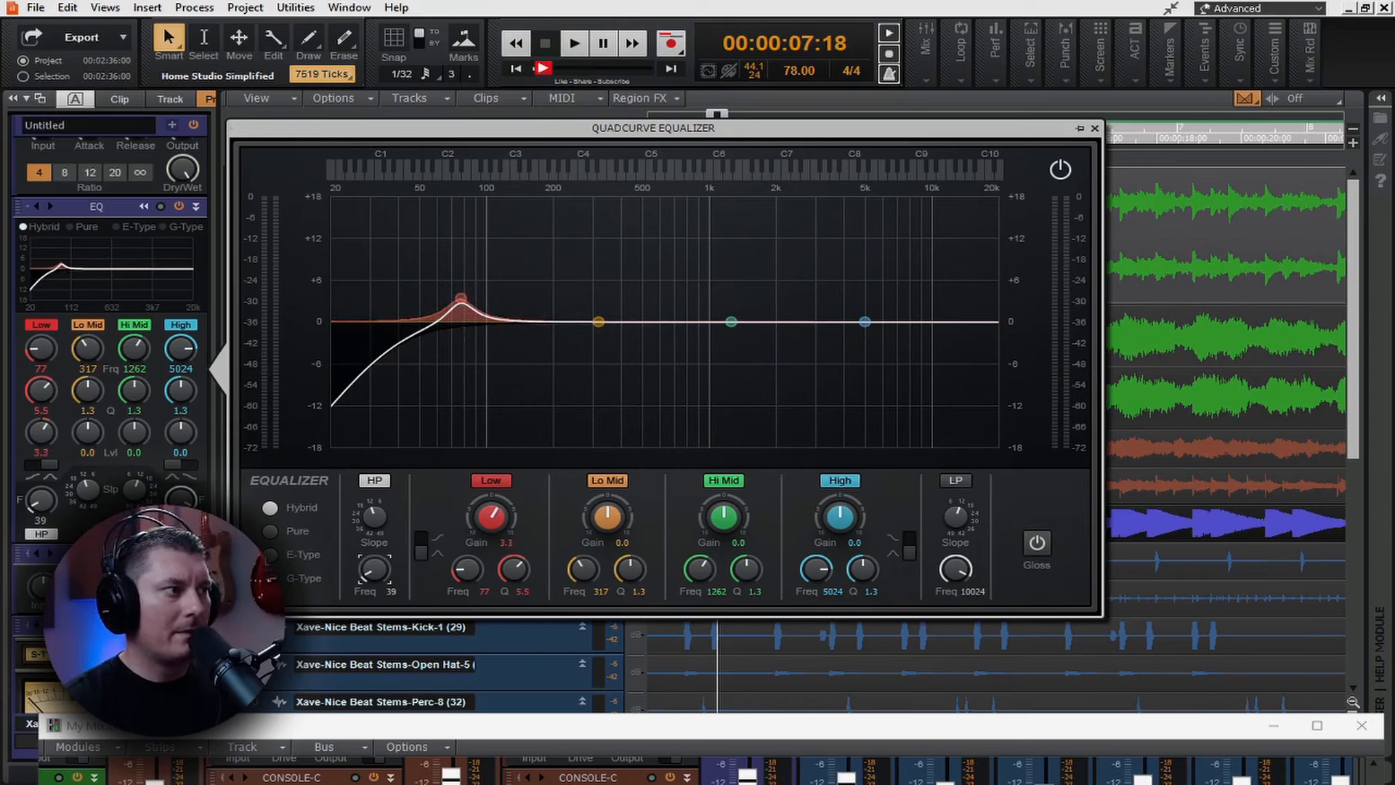
pyautogui.moveTo(373, 570); pyautogui.dragTo(373, 560)
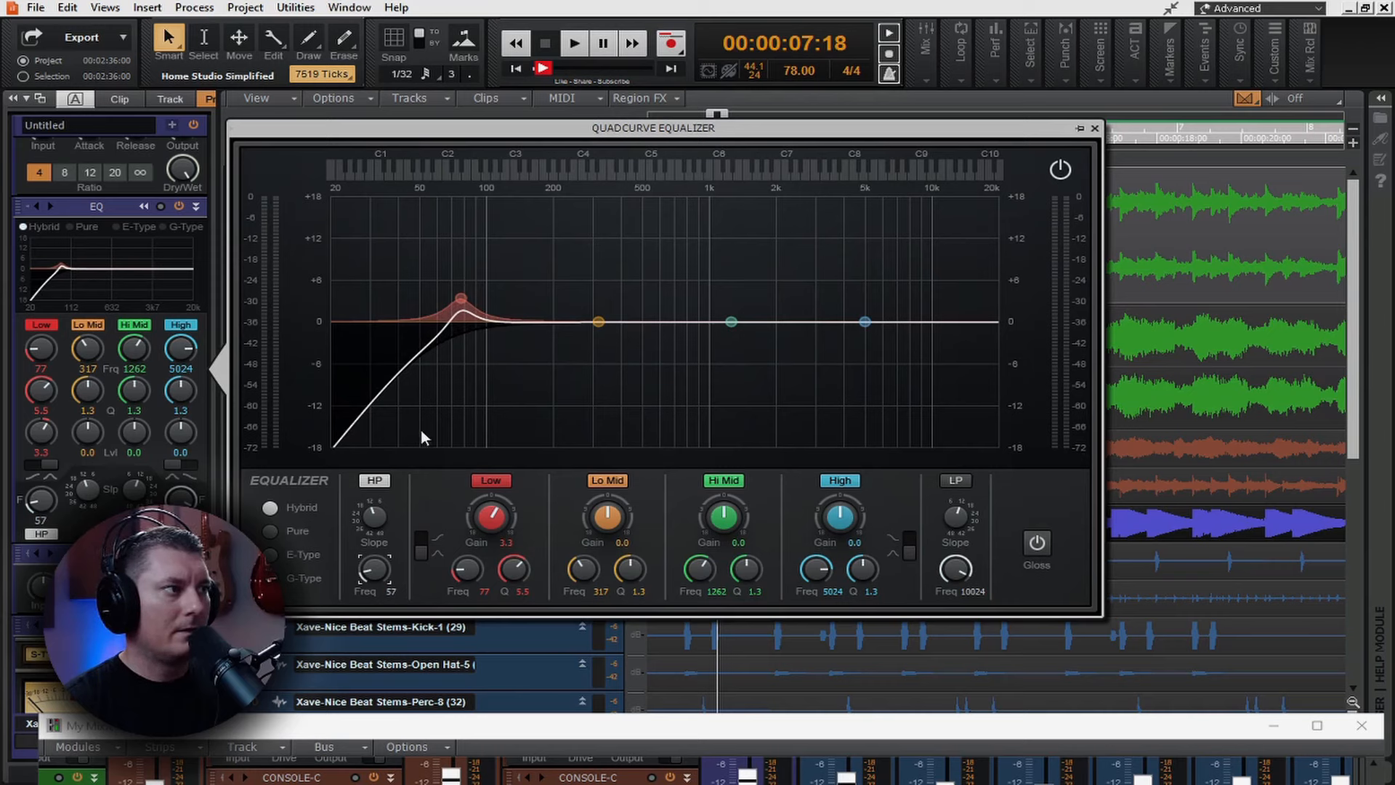
pyautogui.press('space')
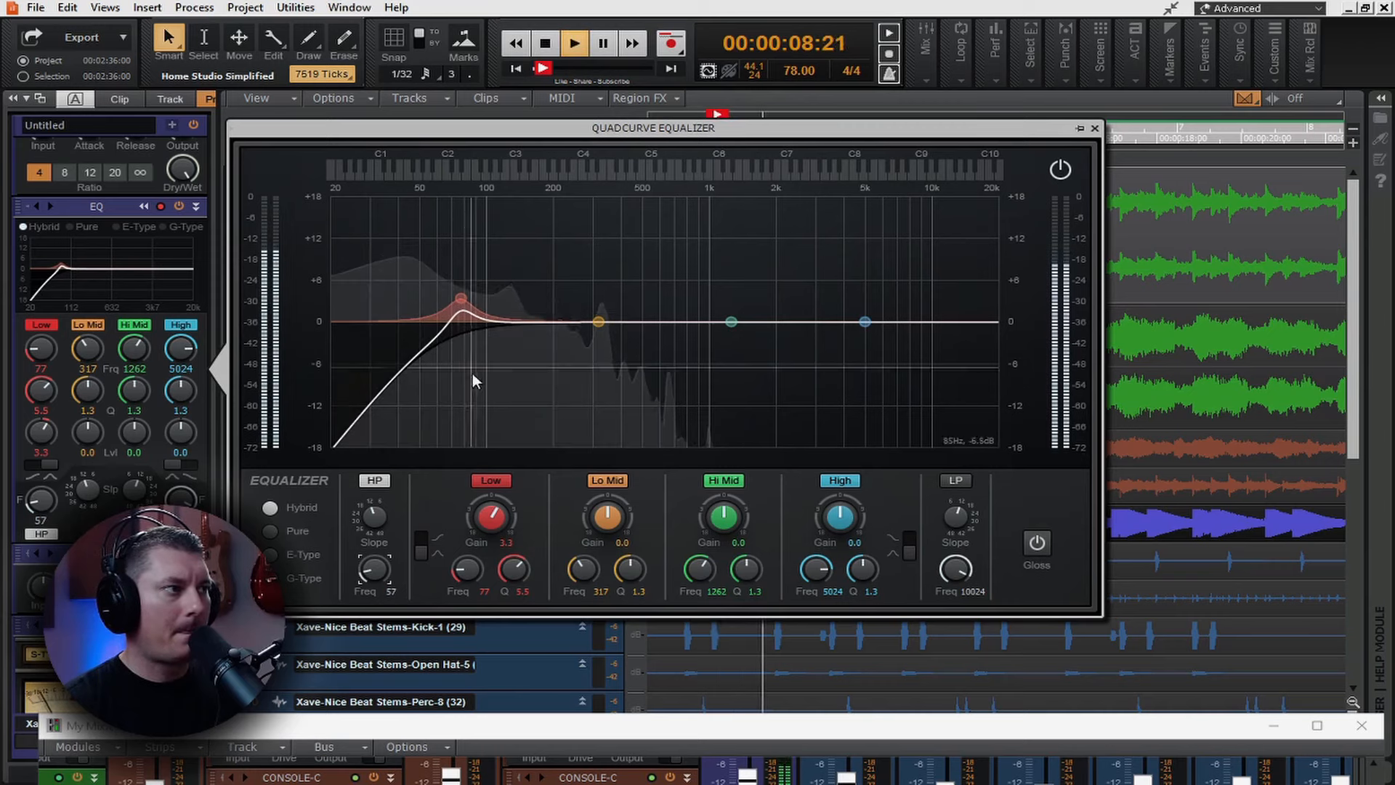
# Step: Set the low band to 7.1 dB gain and Q 3.7, and the high-pass to 68 Hz, switching that filter off
pyautogui.moveTo(491, 517); pyautogui.dragTo(491, 502)
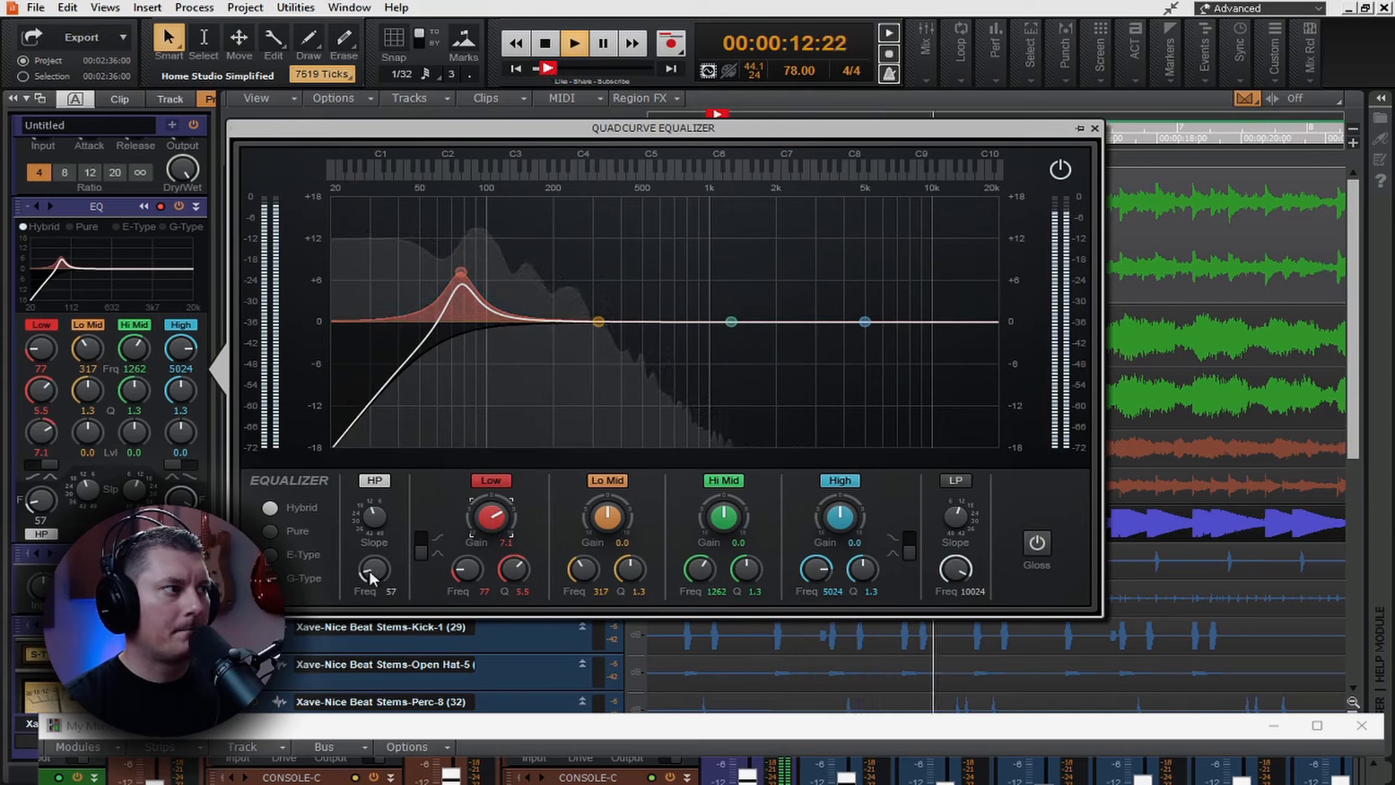
pyautogui.moveTo(369, 571); pyautogui.dragTo(369, 565)
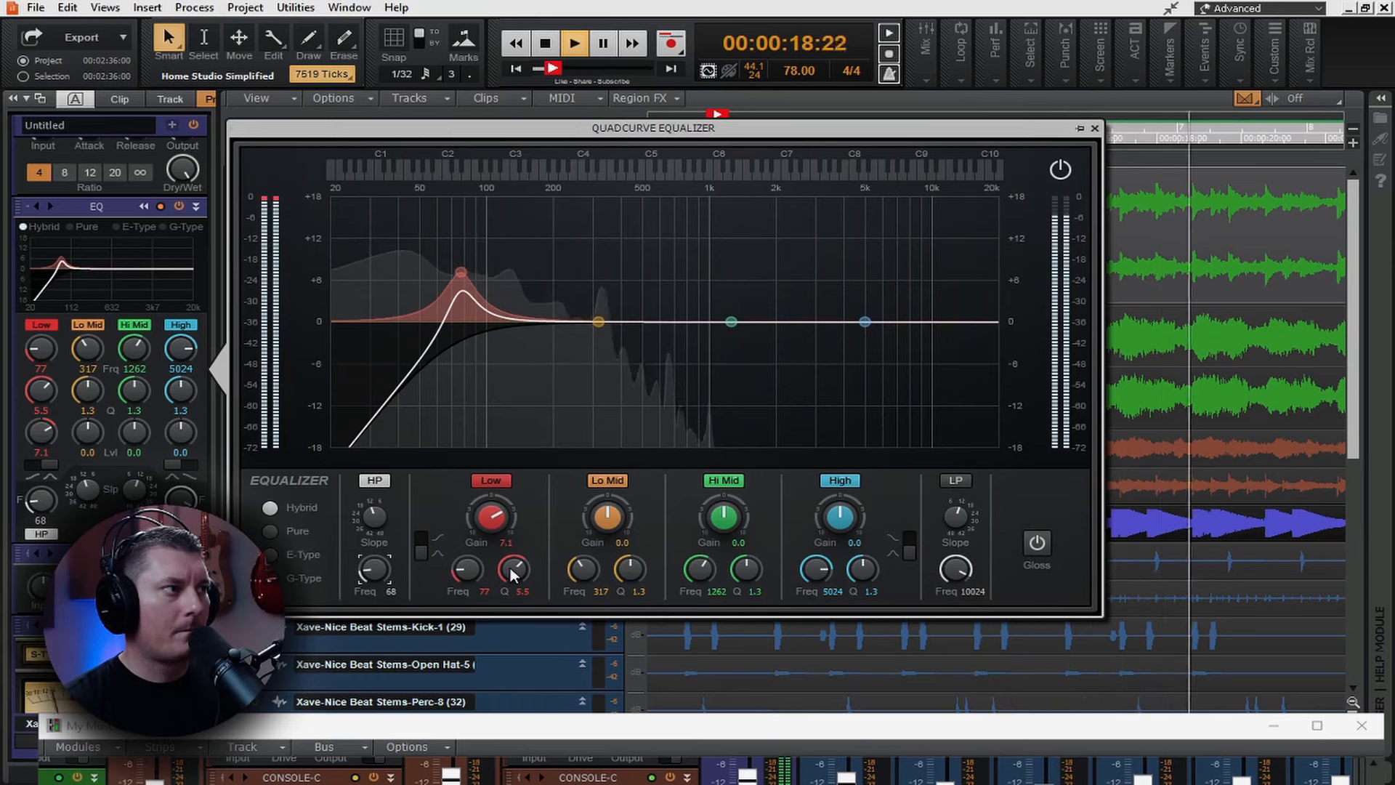
pyautogui.moveTo(513, 574); pyautogui.dragTo(512, 584)
pyautogui.click(375, 480)
pyautogui.press('space')
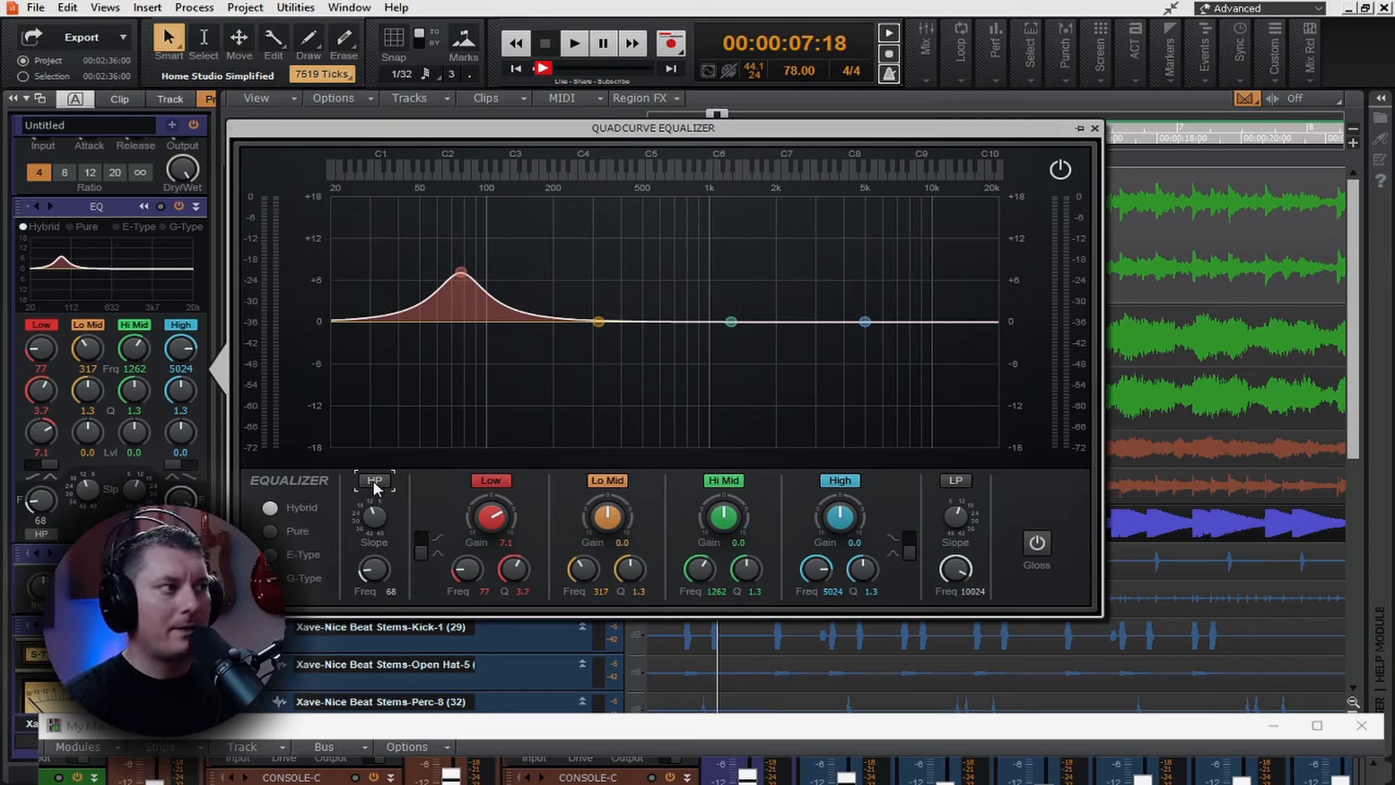
# Step: Switch the 808's 68 Hz high-pass filter back on
pyautogui.click(374, 481)
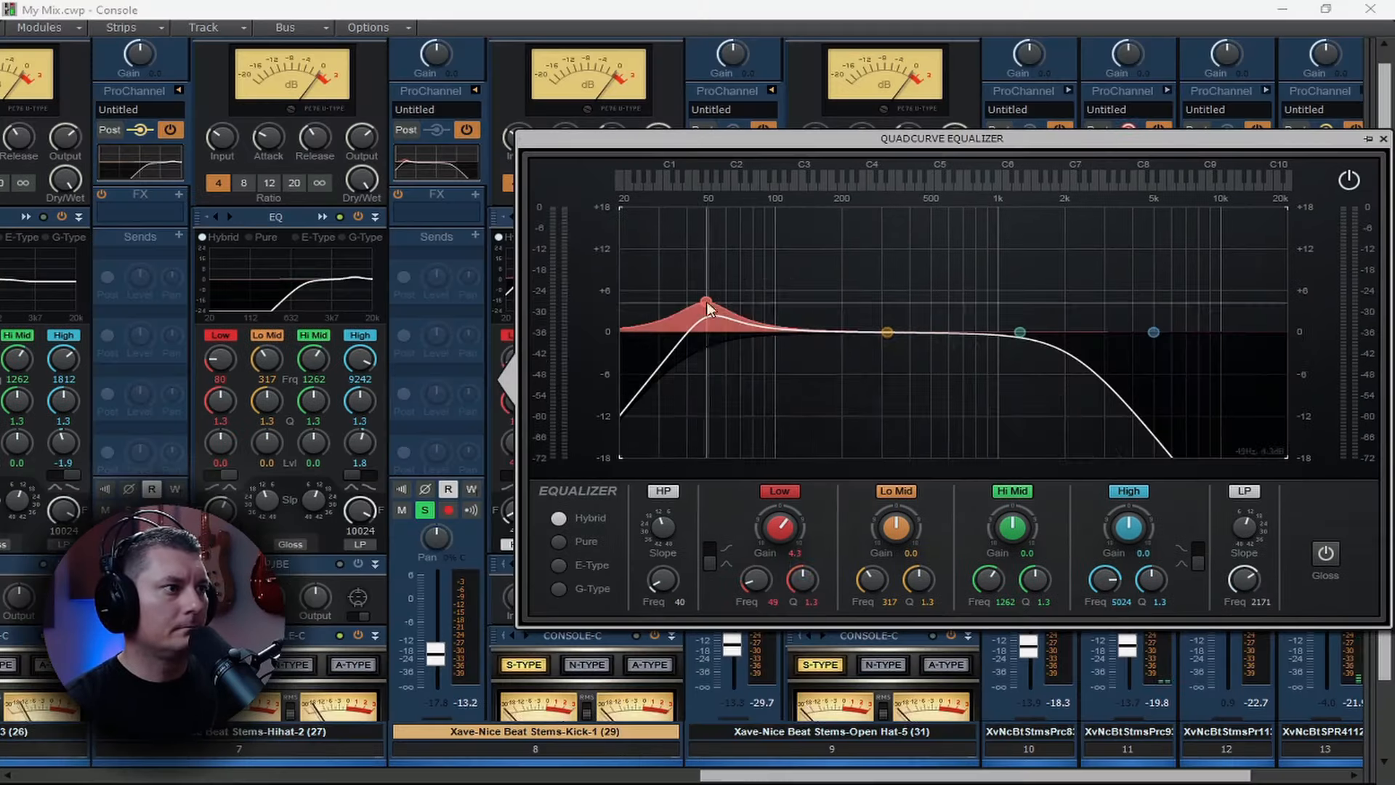
# Step: Boost the kick's low EQ band by 7.6 dB at 61 Hz with a Q of 7.1 and set its high-pass to 50 Hz
pyautogui.moveTo(706, 319); pyautogui.dragTo(705, 399)
pyautogui.moveTo(803, 580); pyautogui.dragTo(781, 518)
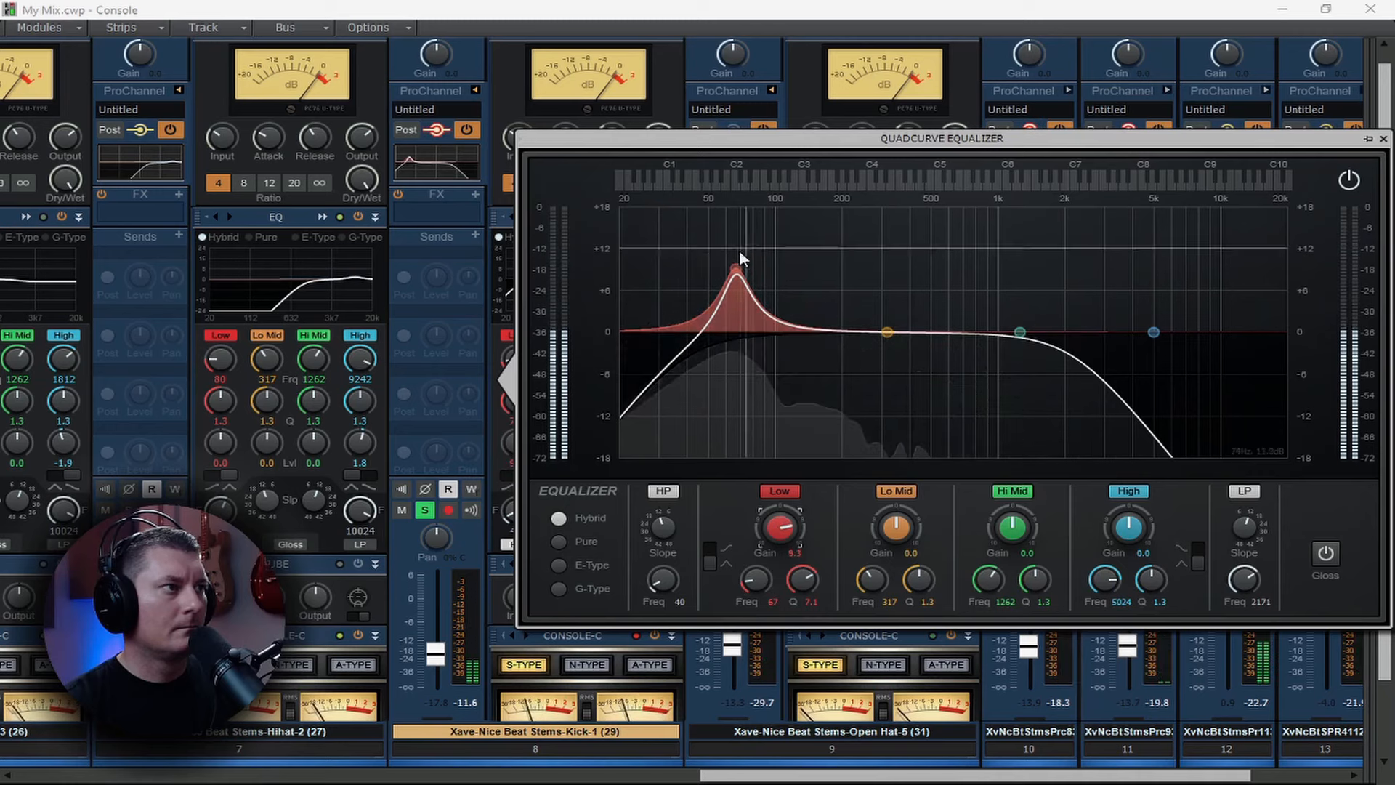
pyautogui.moveTo(738, 266); pyautogui.dragTo(806, 264)
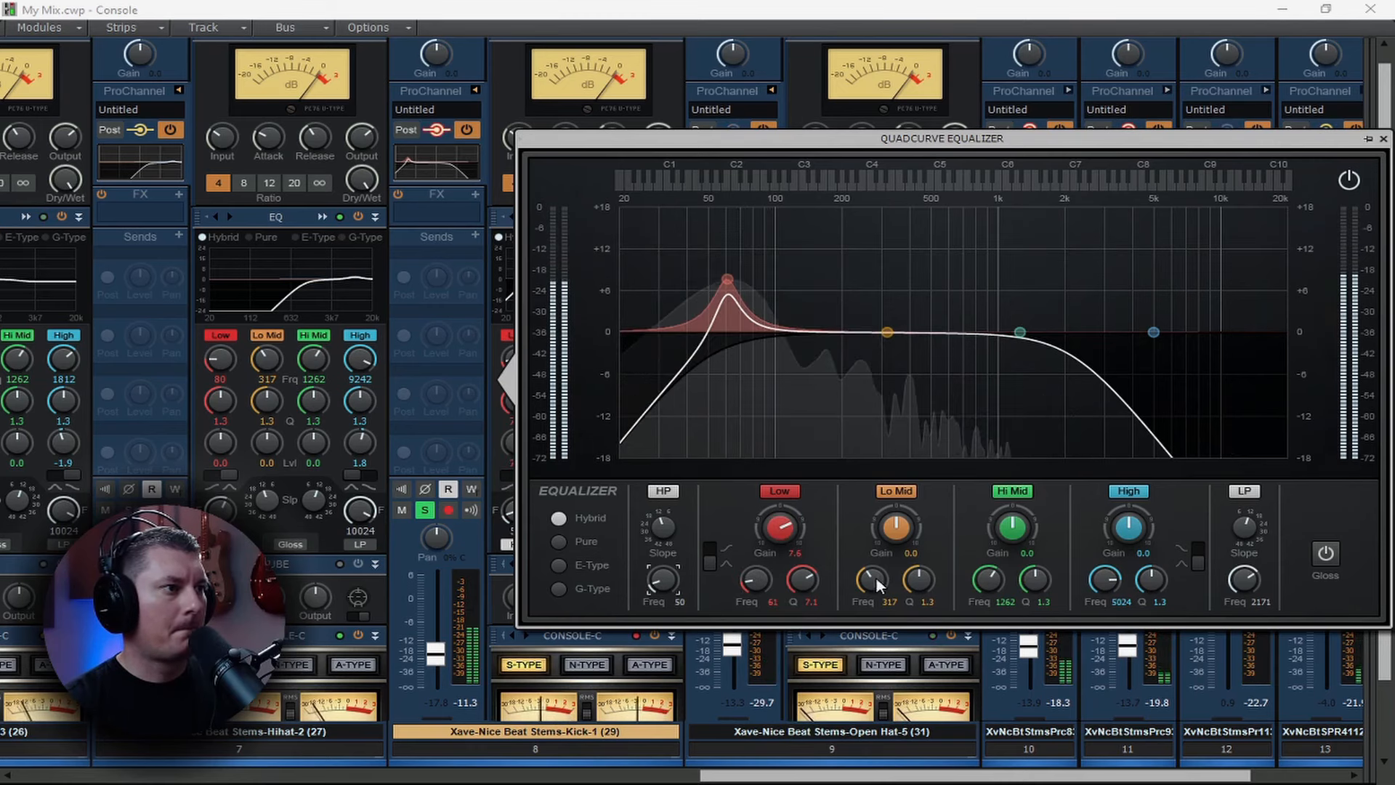
# Step: Cut the kick's low-mid EQ band by 3.3 dB at 424 Hz and save the project
pyautogui.moveTo(875, 577); pyautogui.dragTo(889, 535)
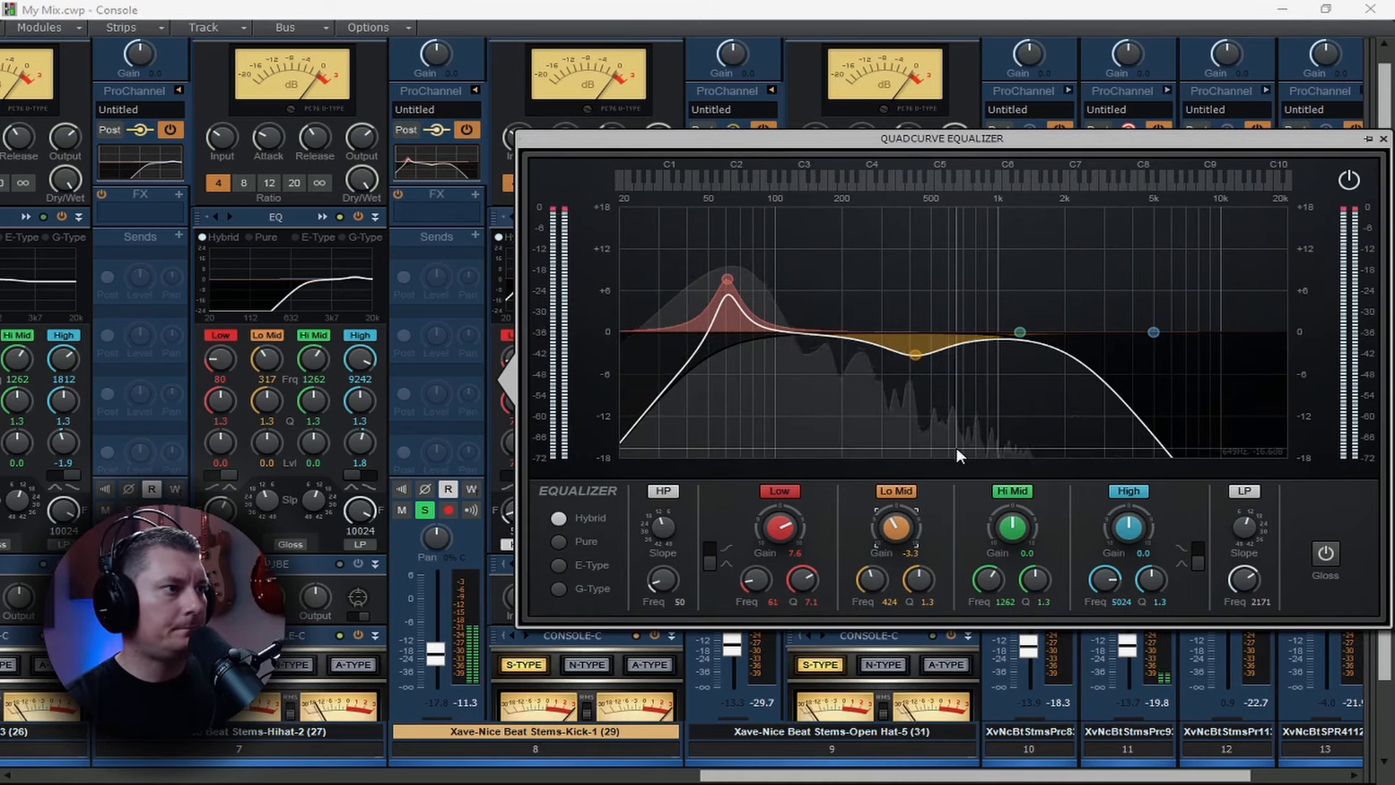
pyautogui.hotkey('ctrl', 's')
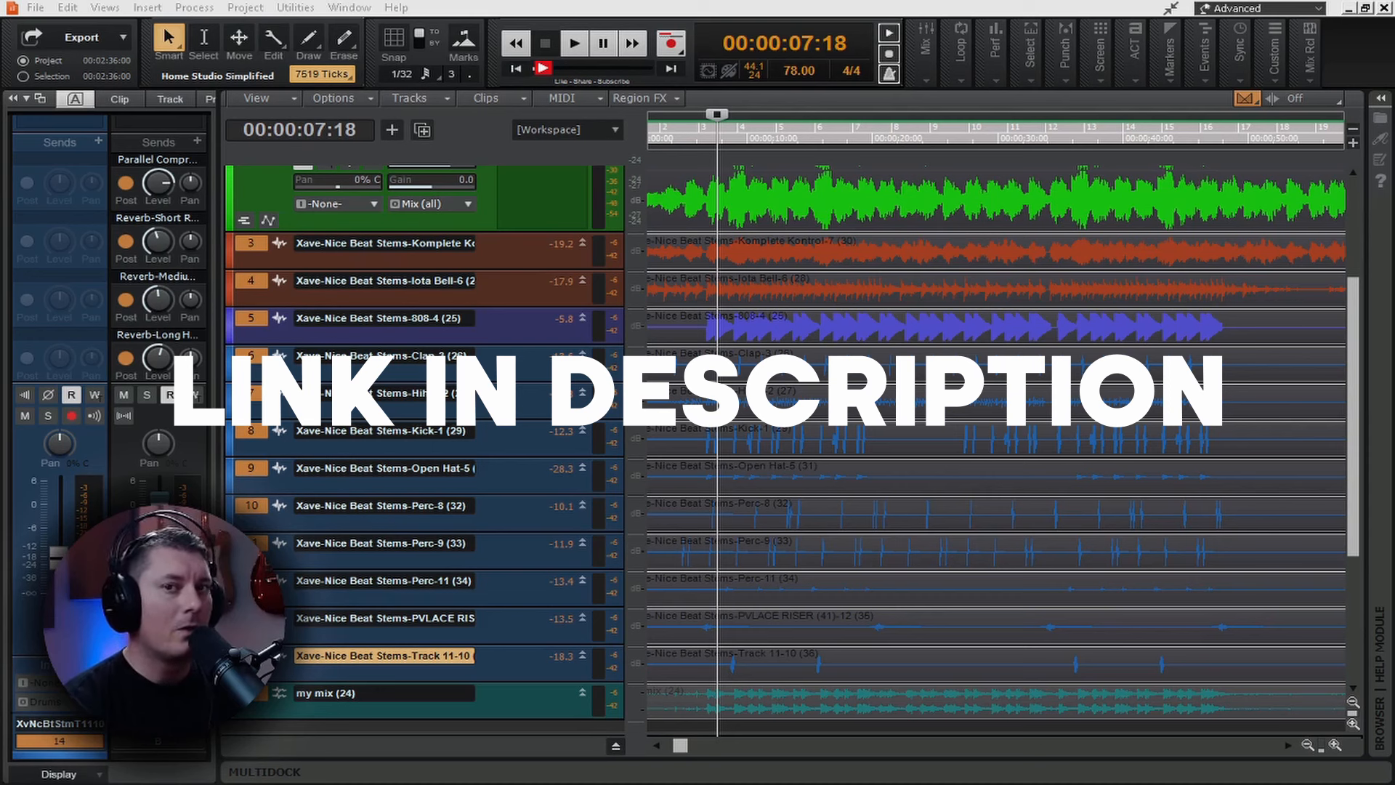
# Step: Show the buses below the tracks, audition the full mix through the Mix (all) bus and stop playback
pyautogui.press('b')
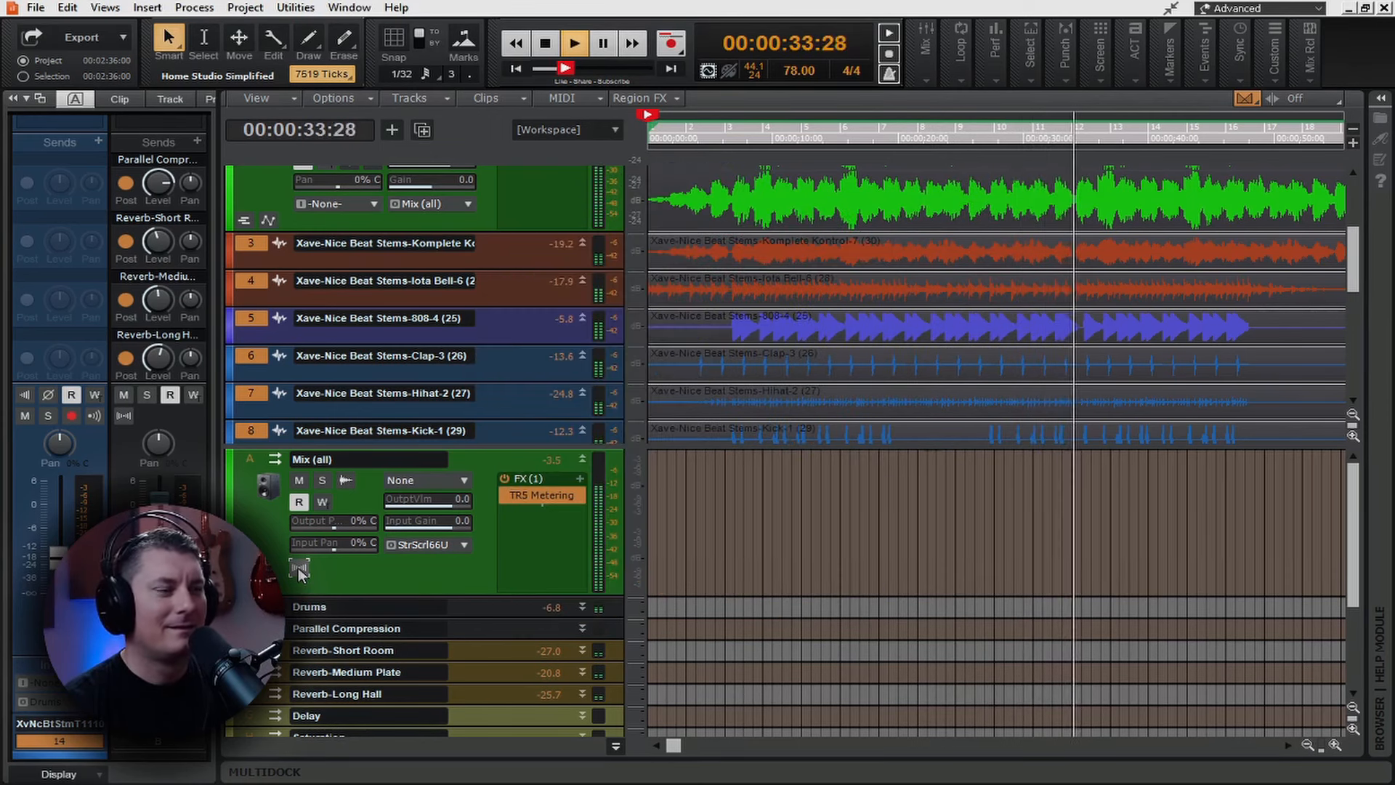
pyautogui.press('space')
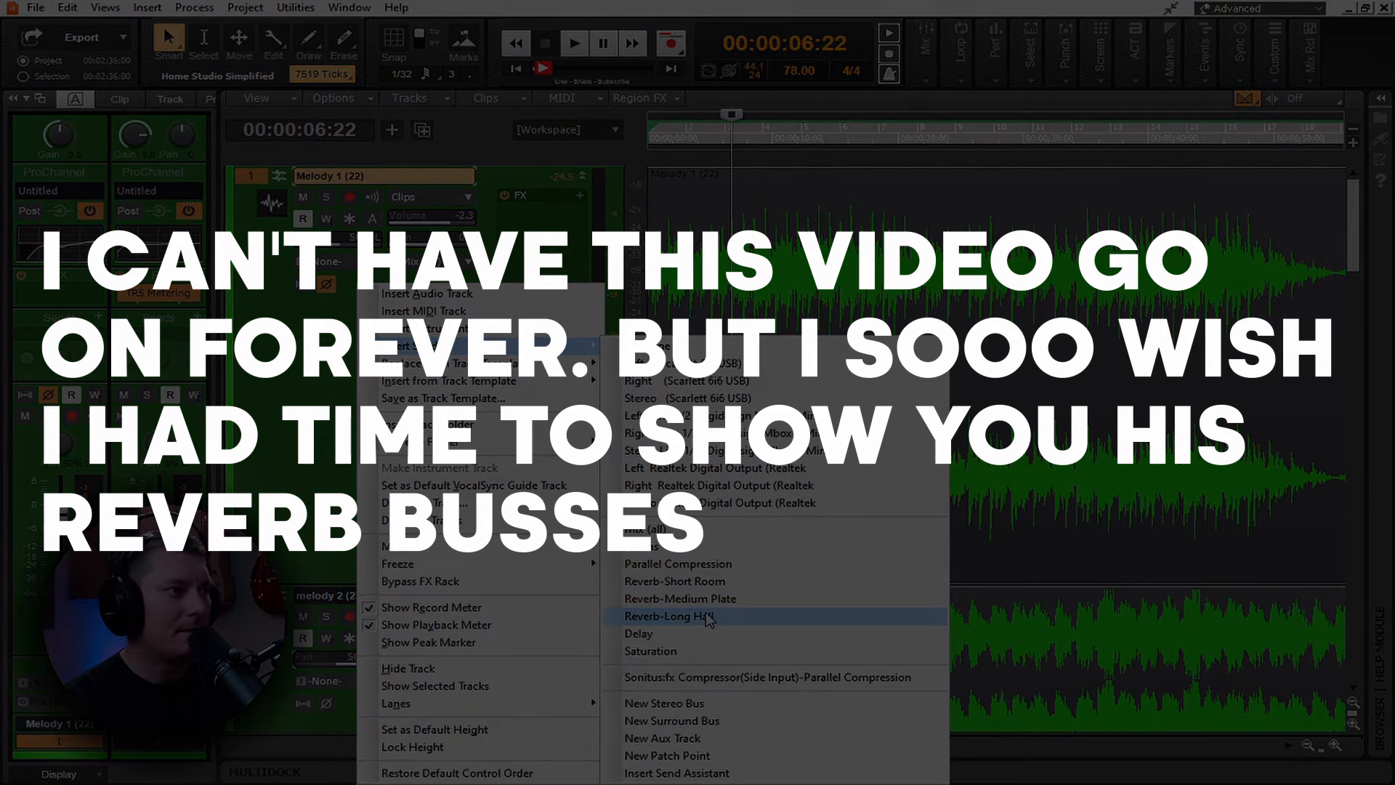
# Step: Insert a send from Melody 1 to the Reverb-Long Hall bus
pyautogui.click(668, 616)
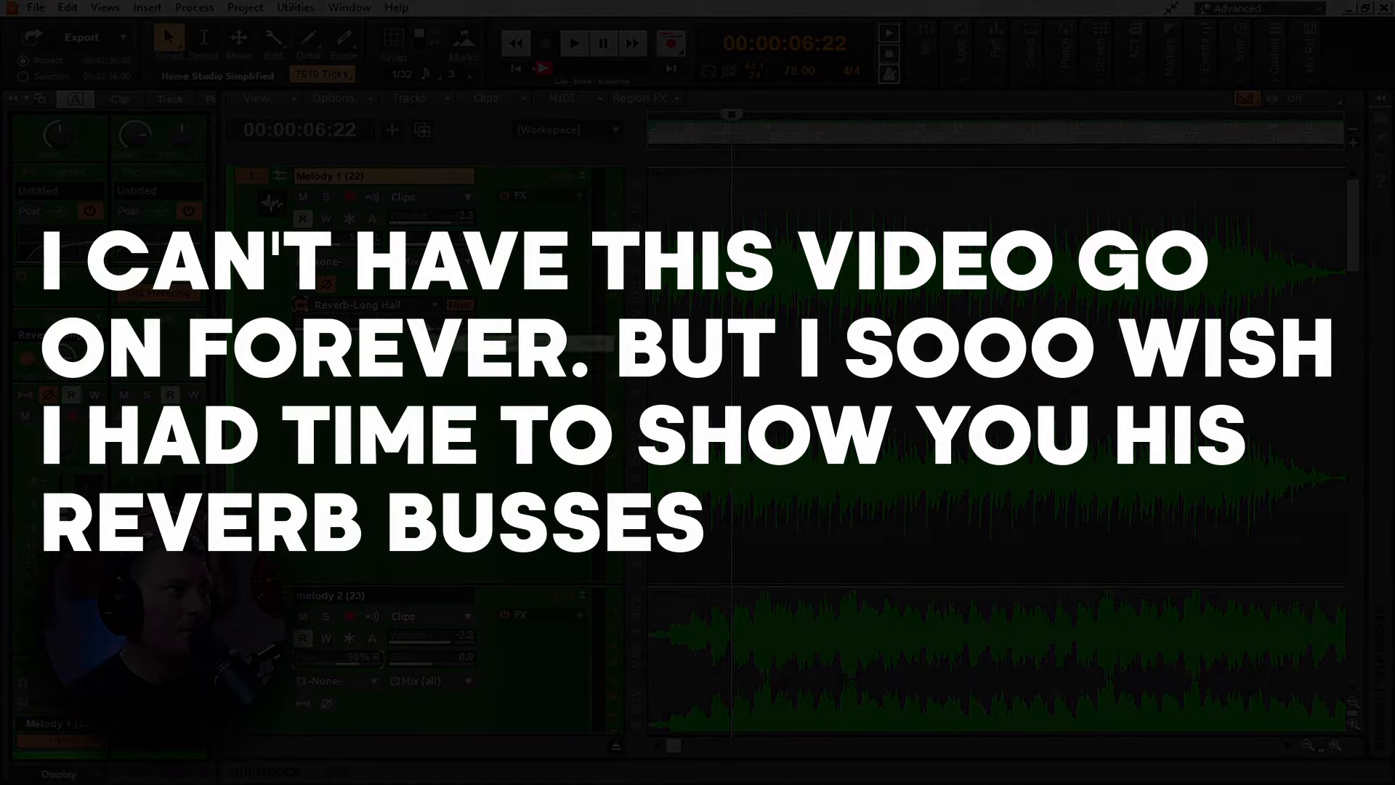